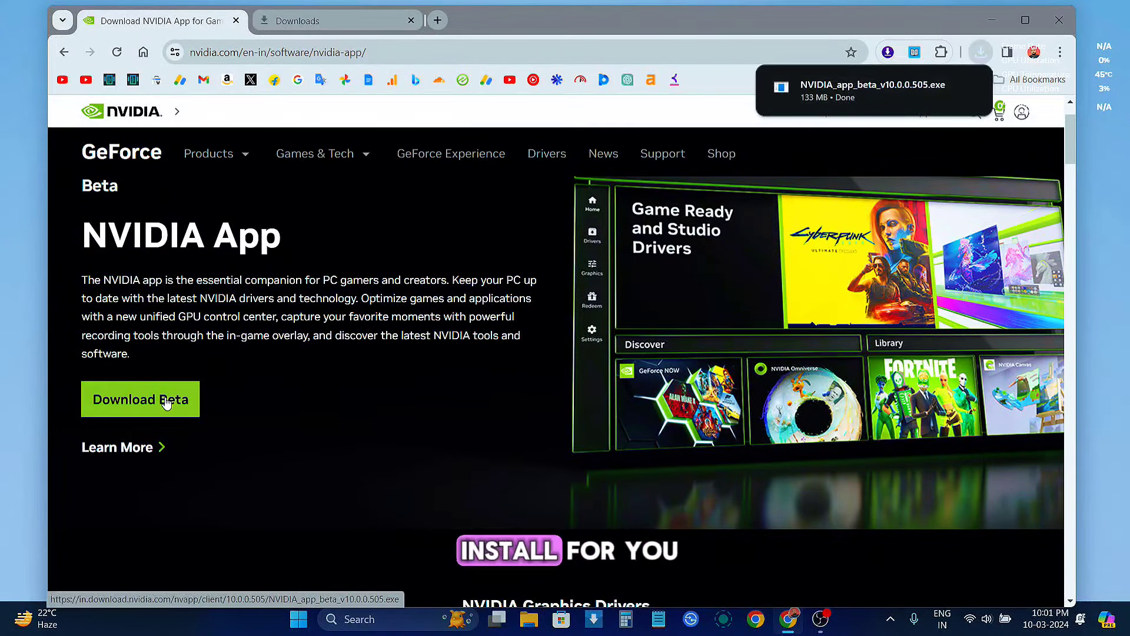
Launch the downloaded NVIDIA_app_beta_v10.0.0.505.exe and open the Drivers page of the NVIDIA app
mouse_move(902, 94)
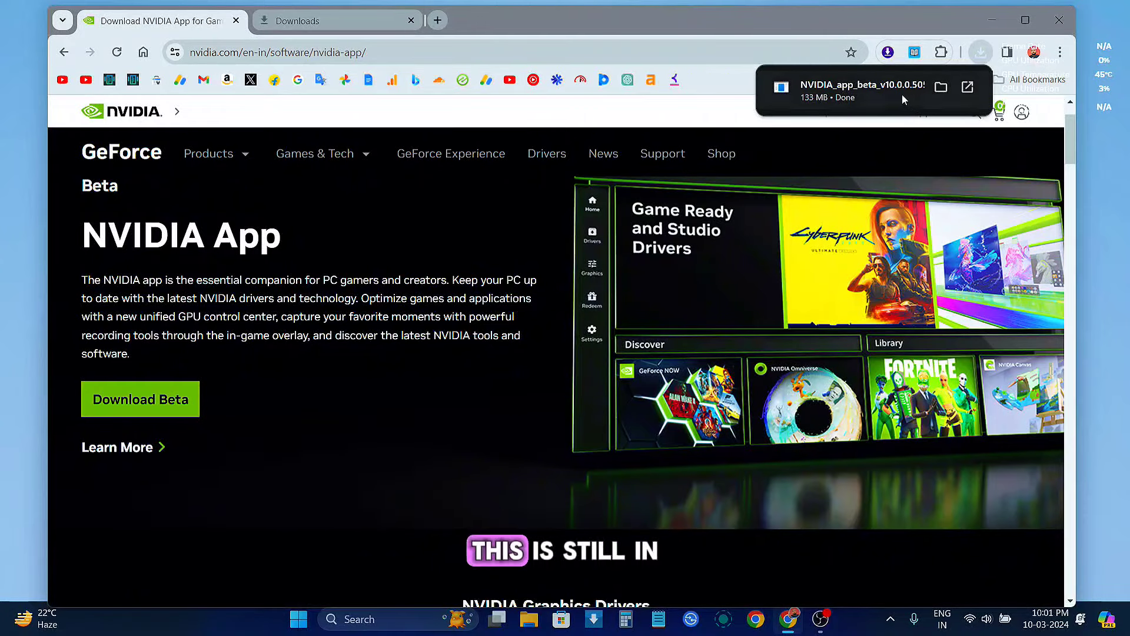
click(967, 87)
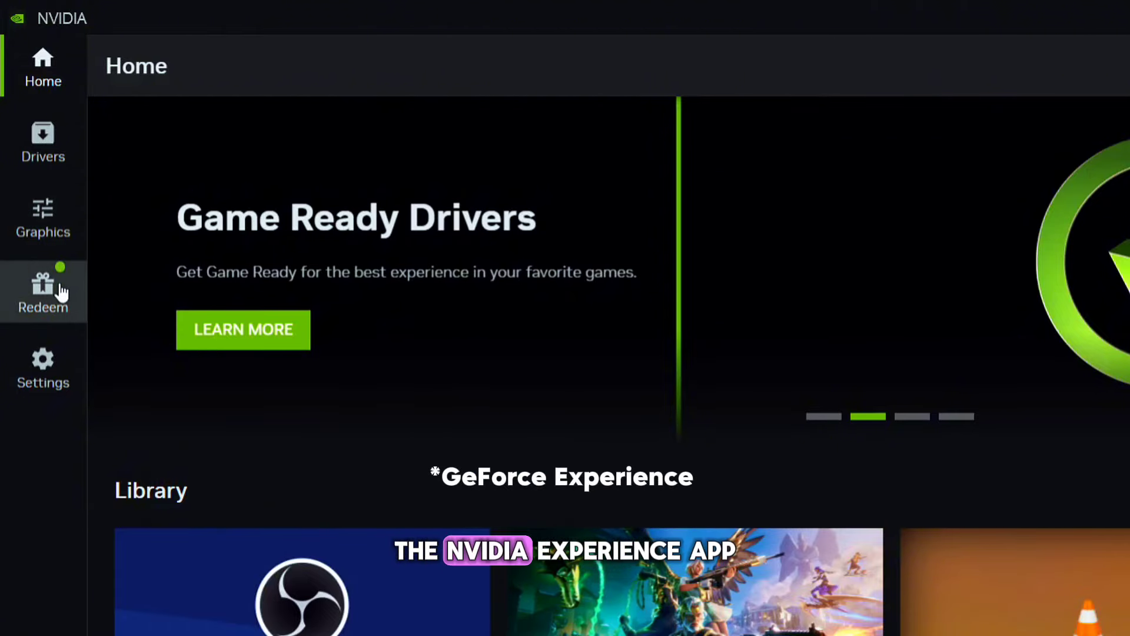
click(45, 164)
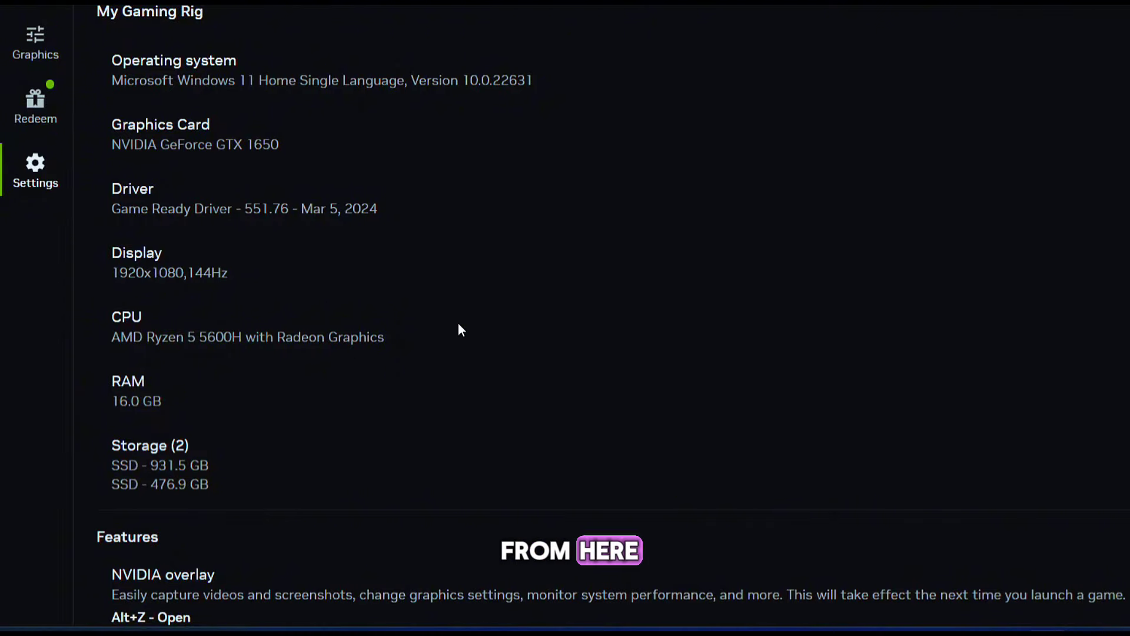
Review the system specifications, feature, driver and game-scanning options in the NVIDIA app's system settings
scroll(458, 328, down, 8)
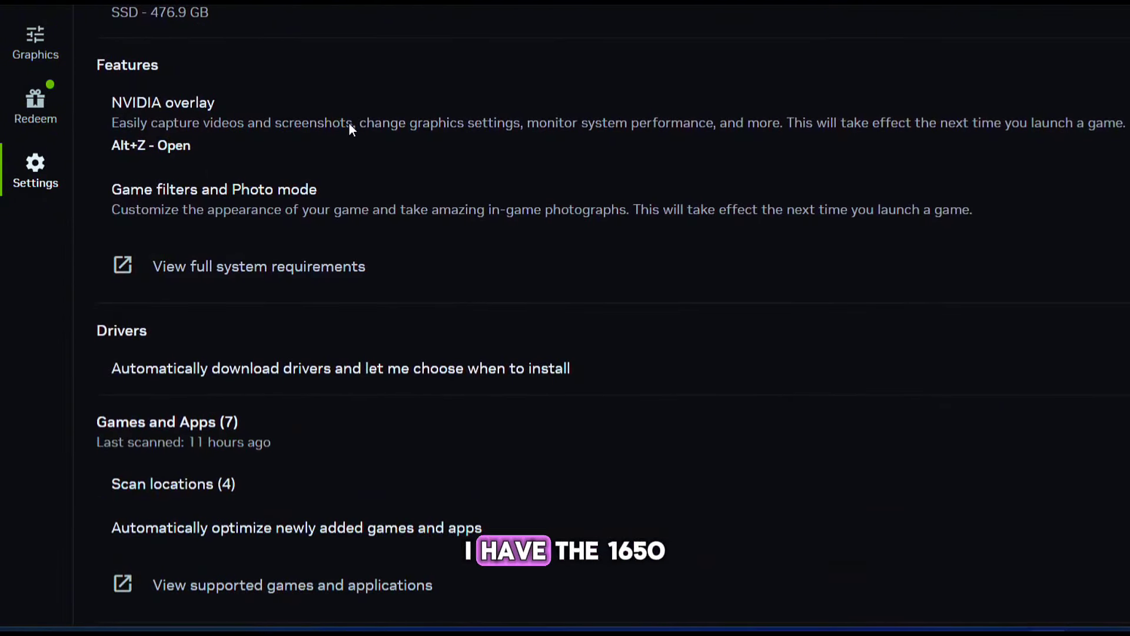
scroll(360, 259, down, 1)
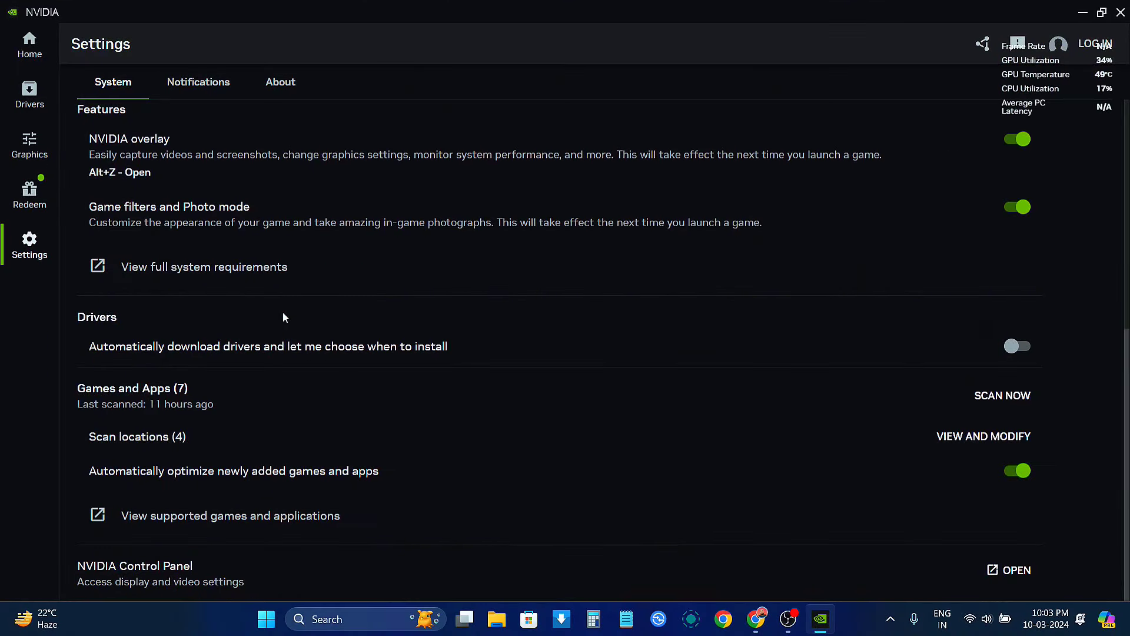
scroll(283, 318, up, 5)
scroll(283, 318, down, 5)
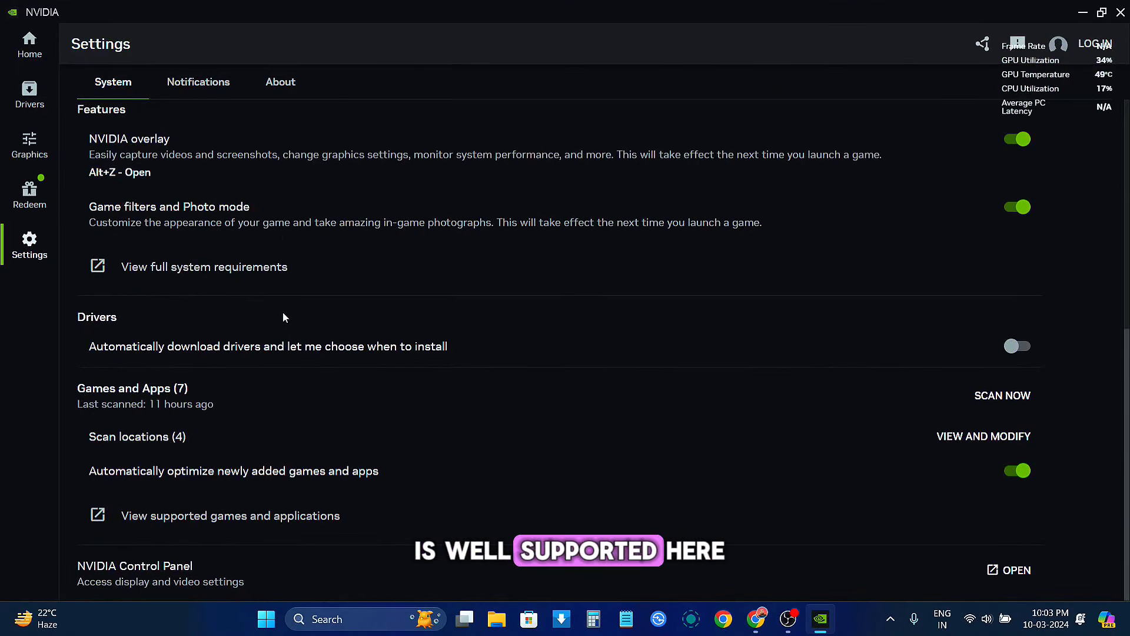
scroll(249, 303, up, 5)
Open the full program library from the home page and examine Fortnite's in-game and driver settings
click(37, 56)
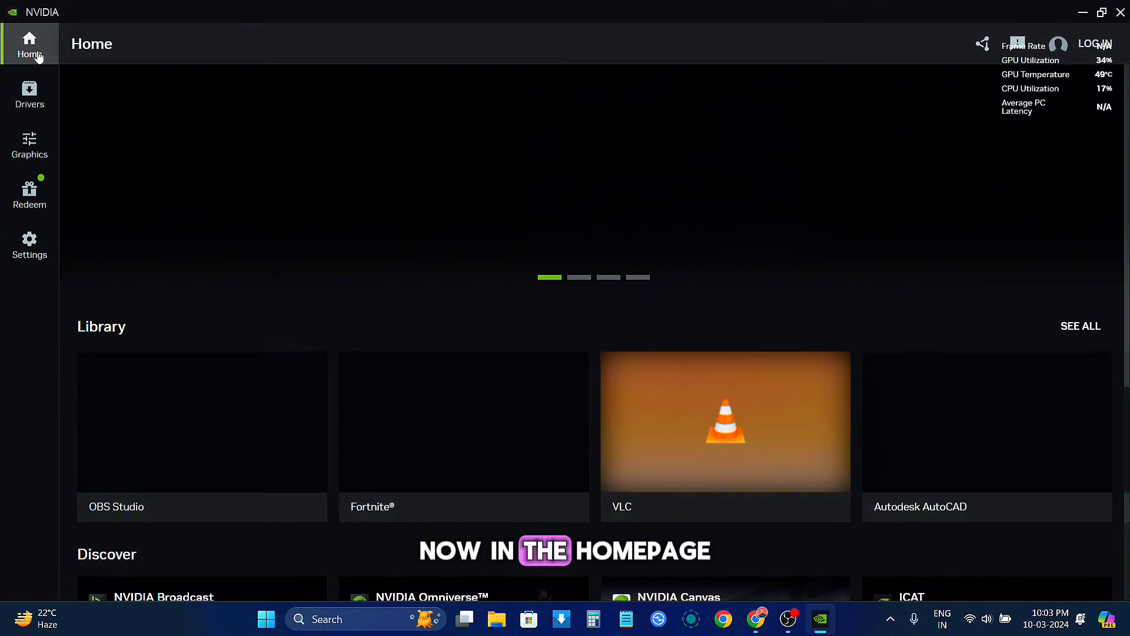
click(1071, 326)
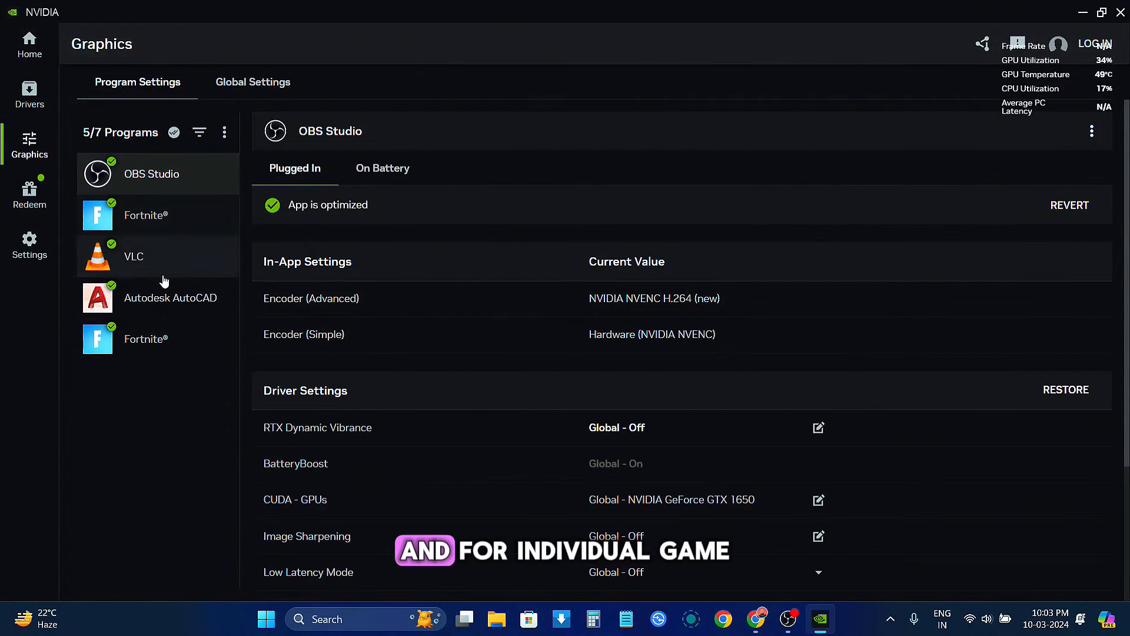
click(159, 217)
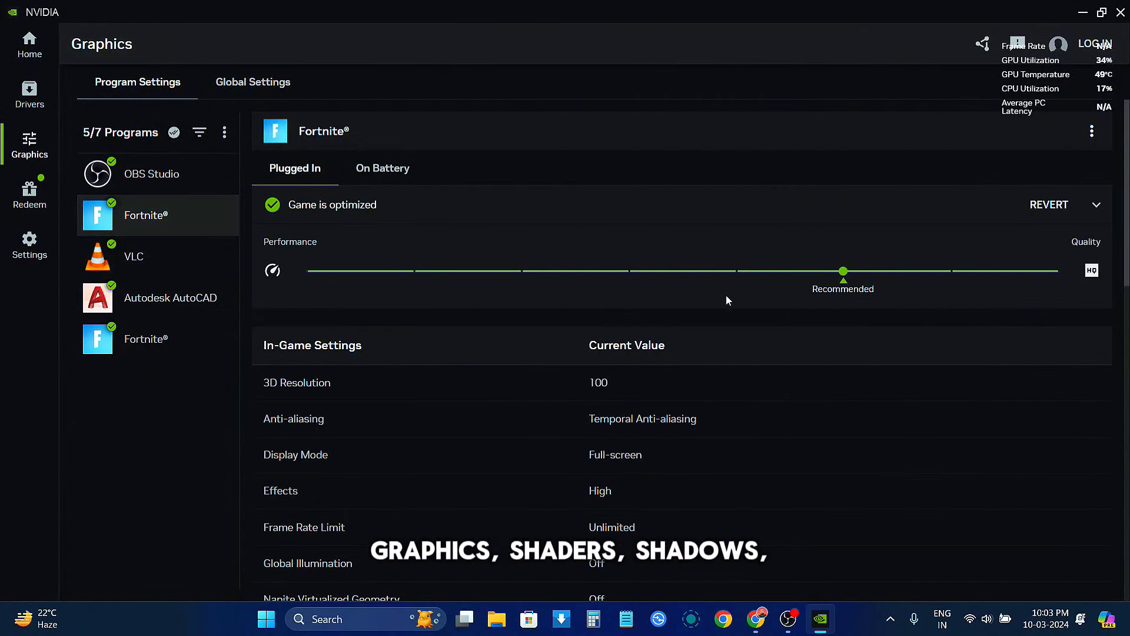
scroll(824, 271, down, 3)
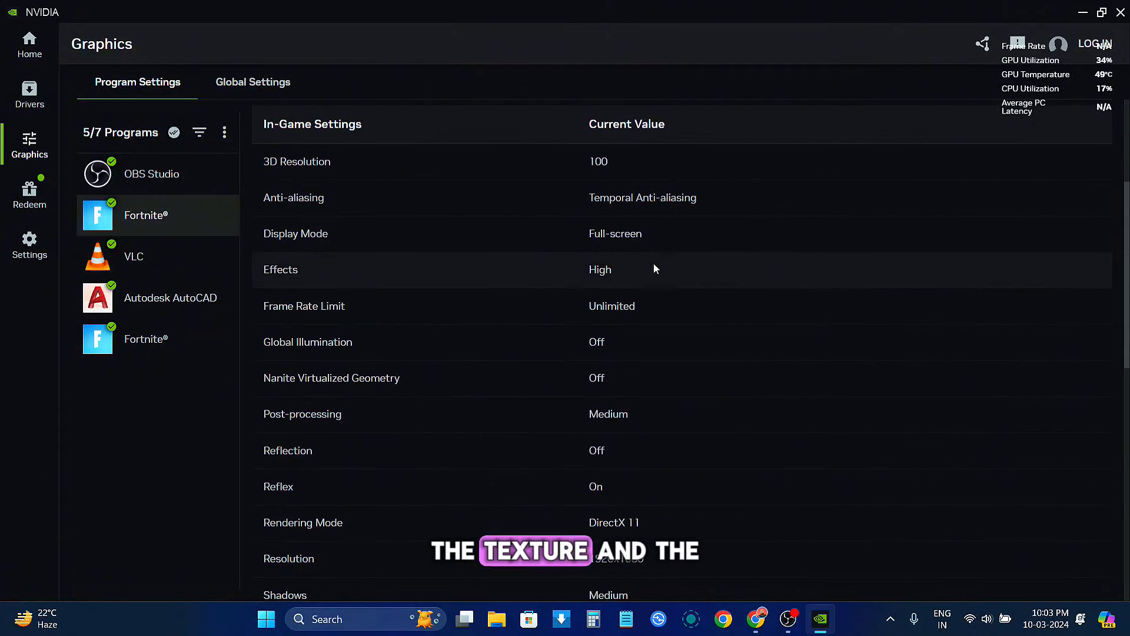
scroll(647, 341, down, 8)
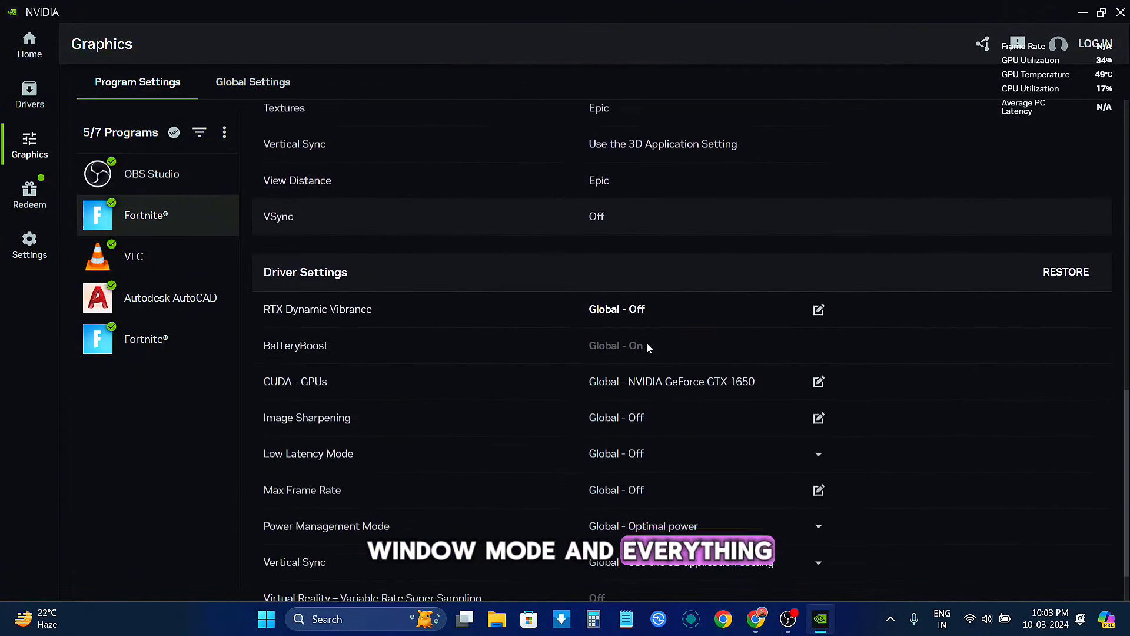
scroll(631, 471, up, 8)
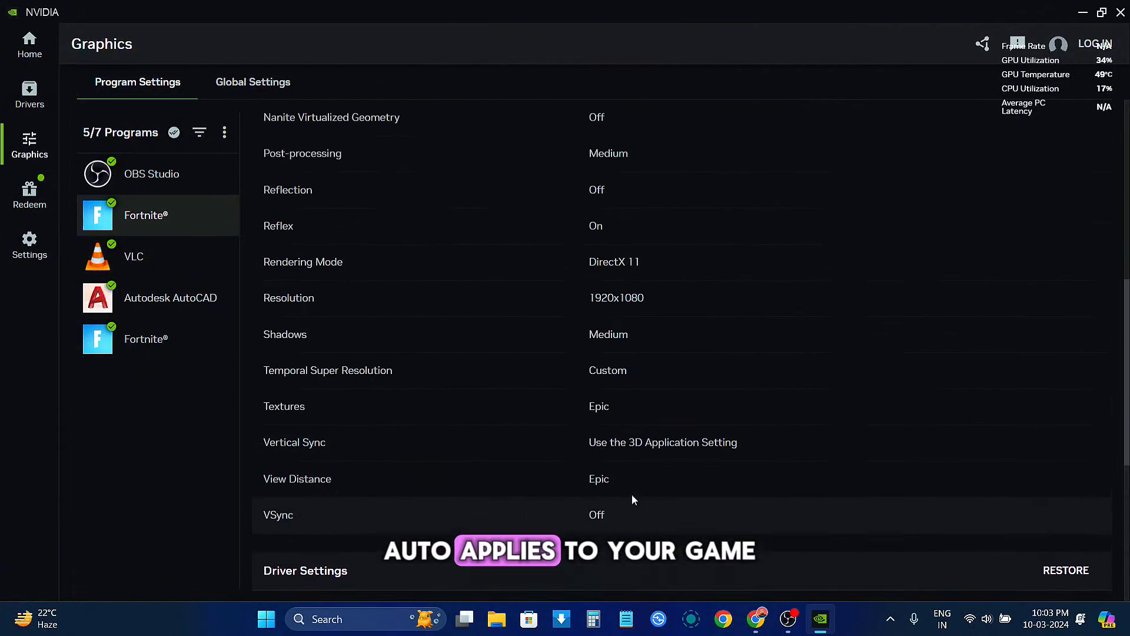
scroll(630, 486, up, 3)
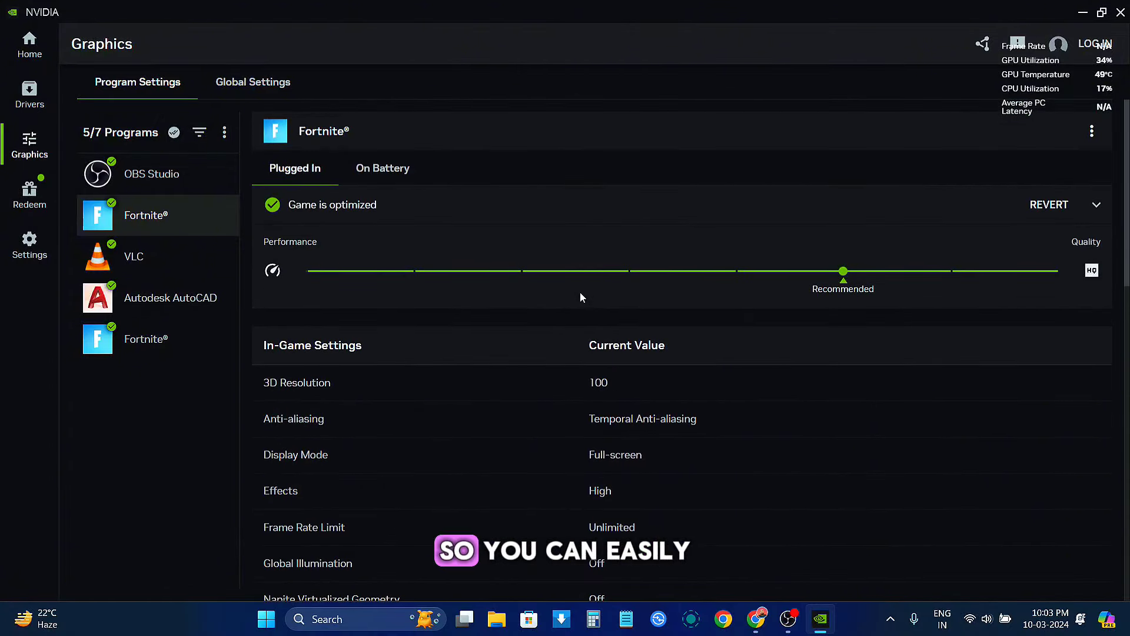
Examine the in-app and driver settings for Autodesk AutoCAD
click(183, 305)
scroll(524, 365, down, 3)
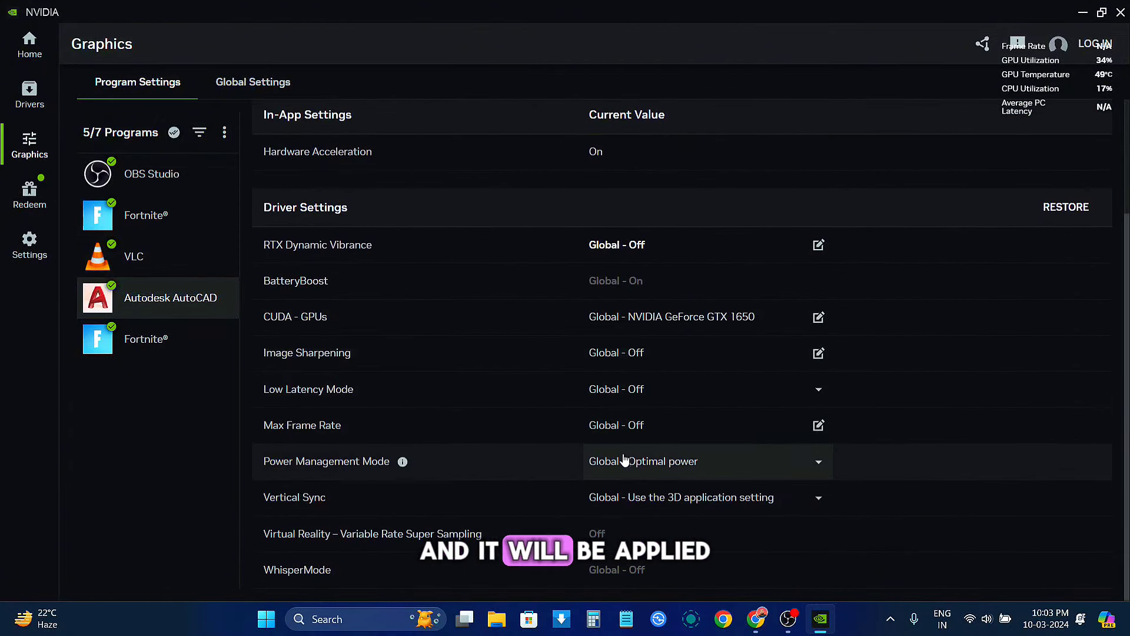
scroll(612, 462, up, 3)
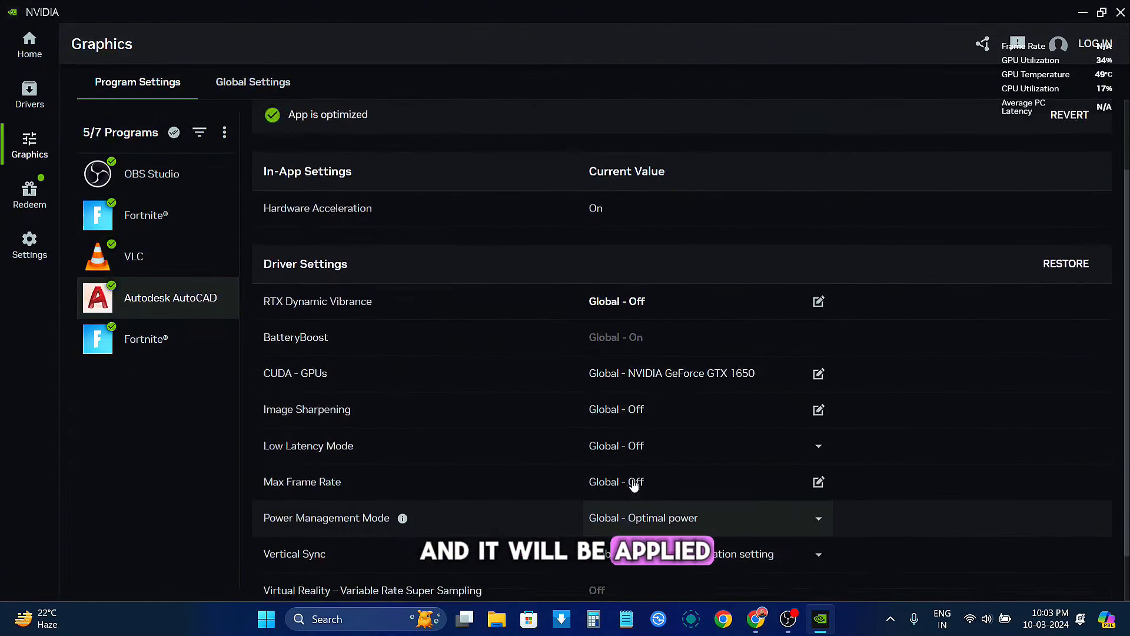
Read the RTX Dynamic Vibrance description in the global graphics settings and set that option to On
click(257, 92)
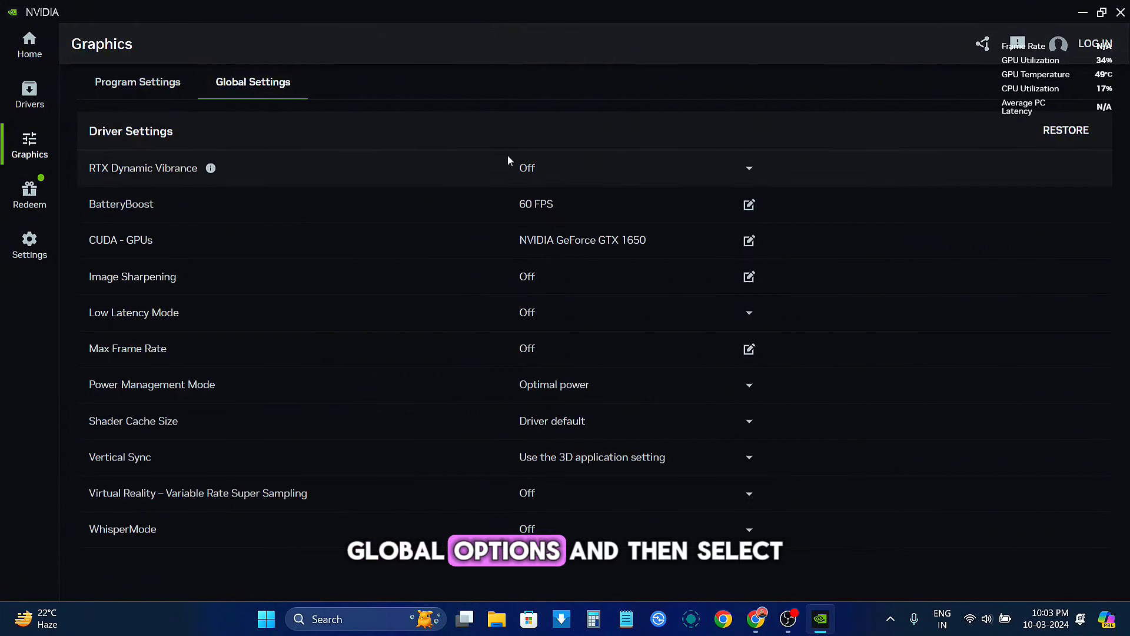
click(211, 168)
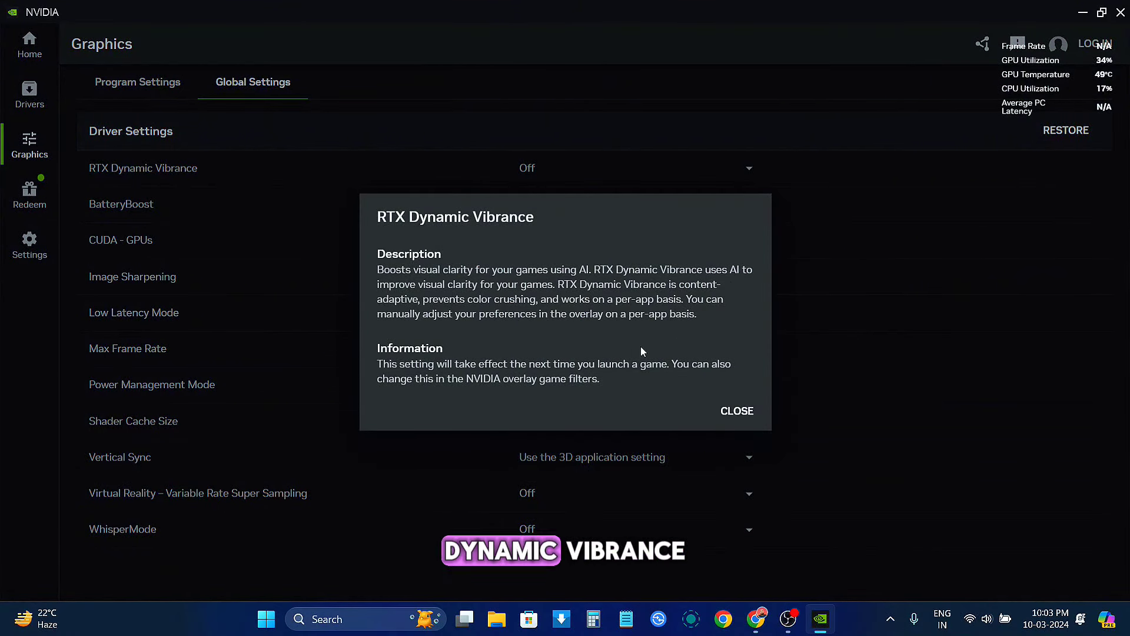
click(741, 411)
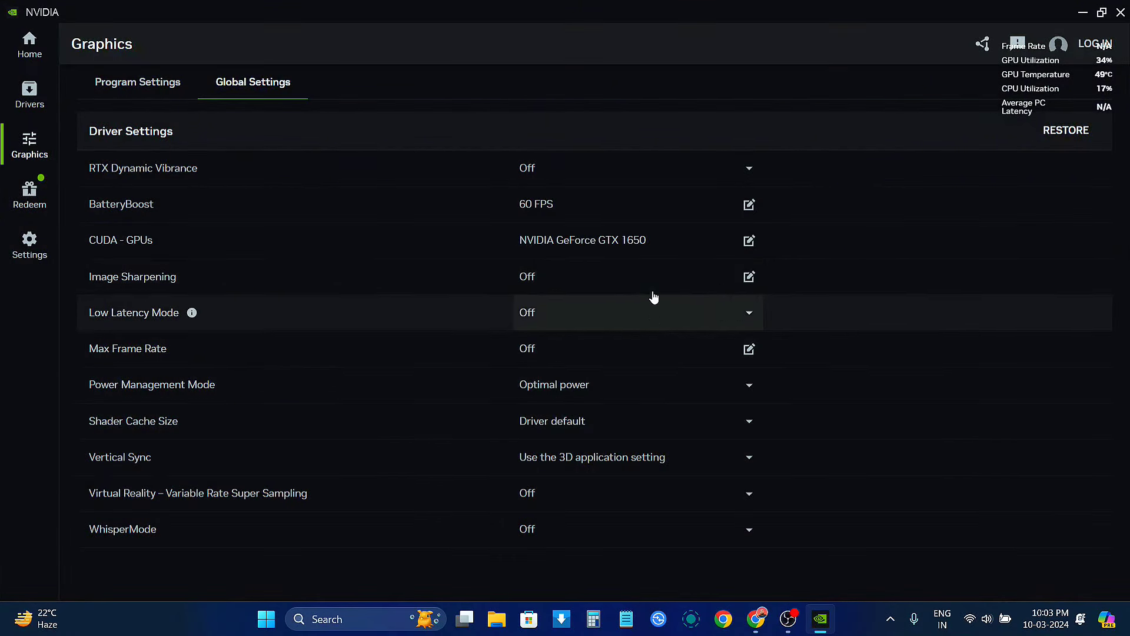
click(667, 171)
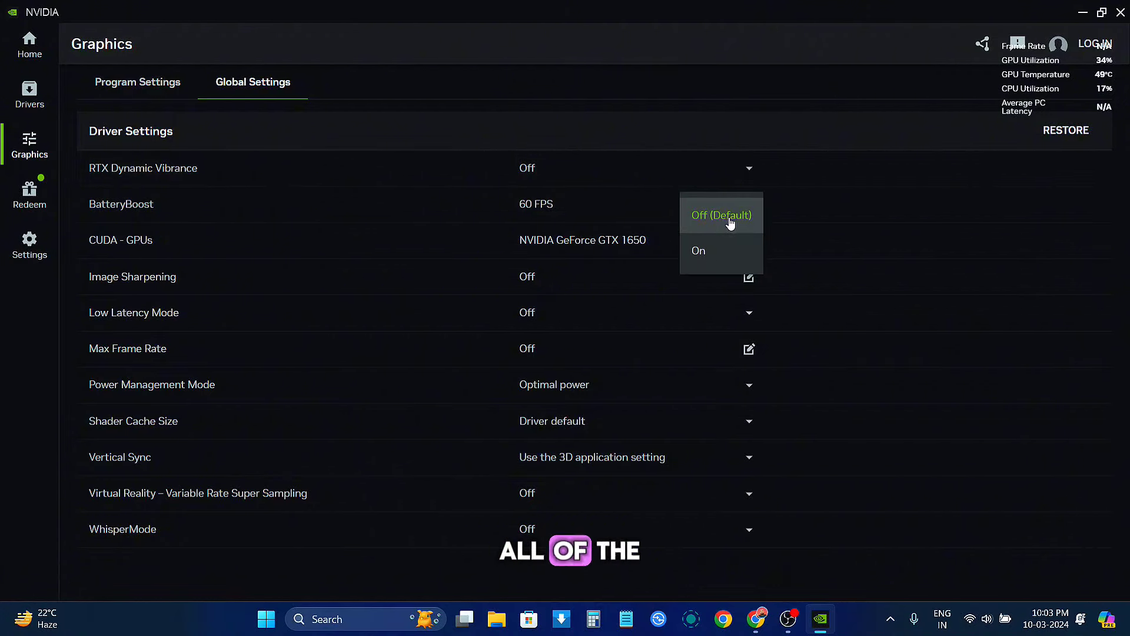
click(724, 251)
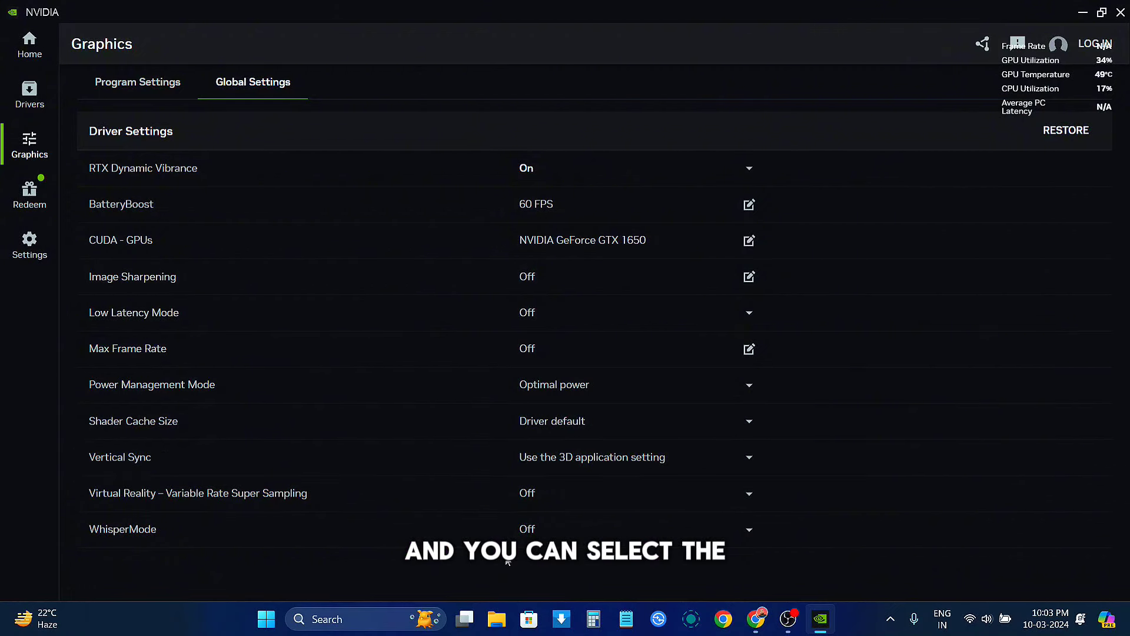
Open the separate NVIDIA Control Panel and examine its list of global 3D settings
click(315, 613)
text(nv)
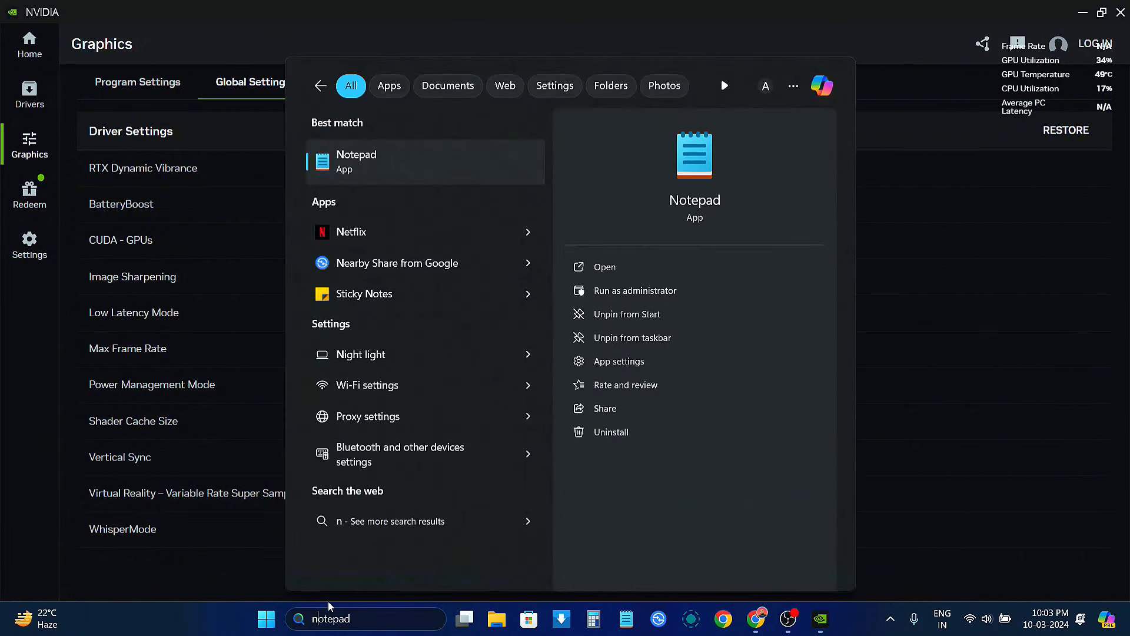
click(411, 235)
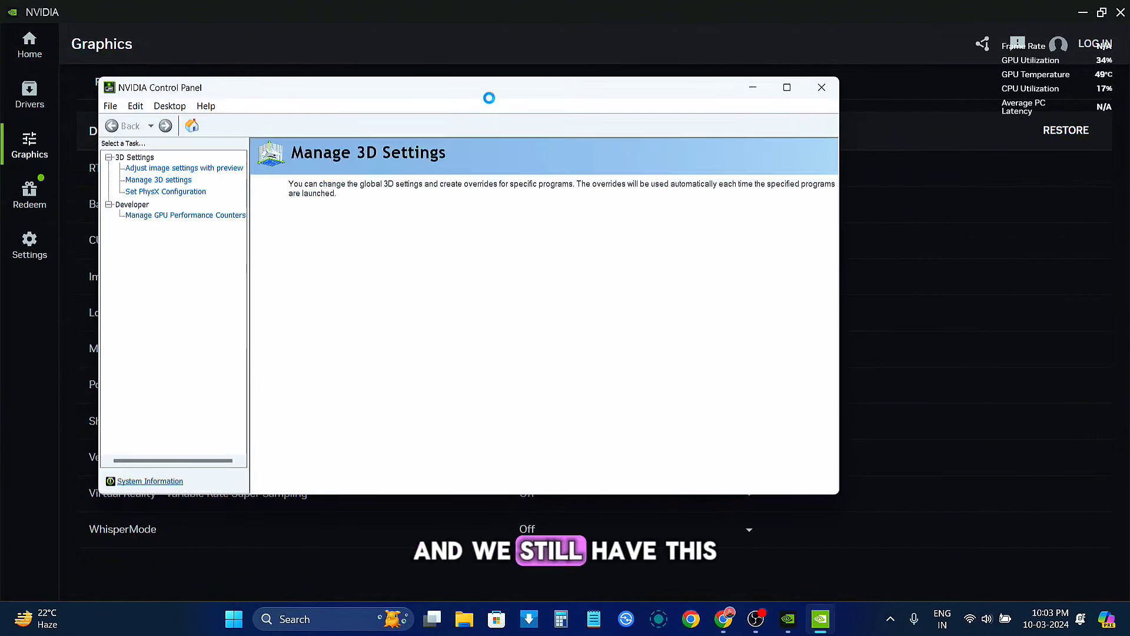
drag(493, 87, 623, 130)
scroll(625, 434, down, 5)
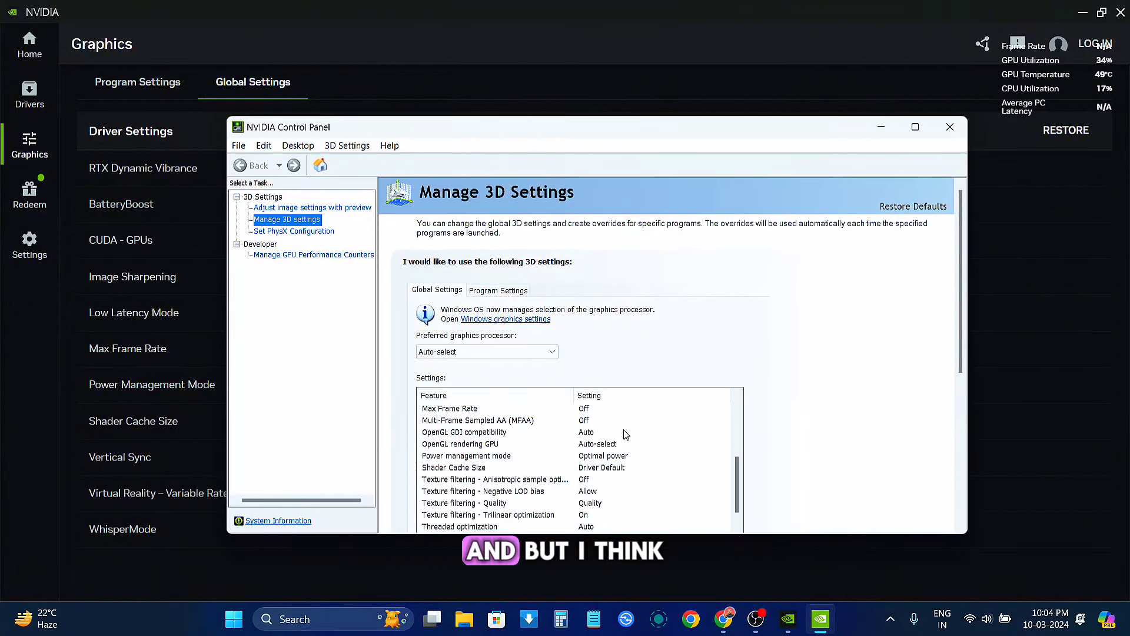
scroll(906, 350, down, 3)
scroll(618, 354, down, 2)
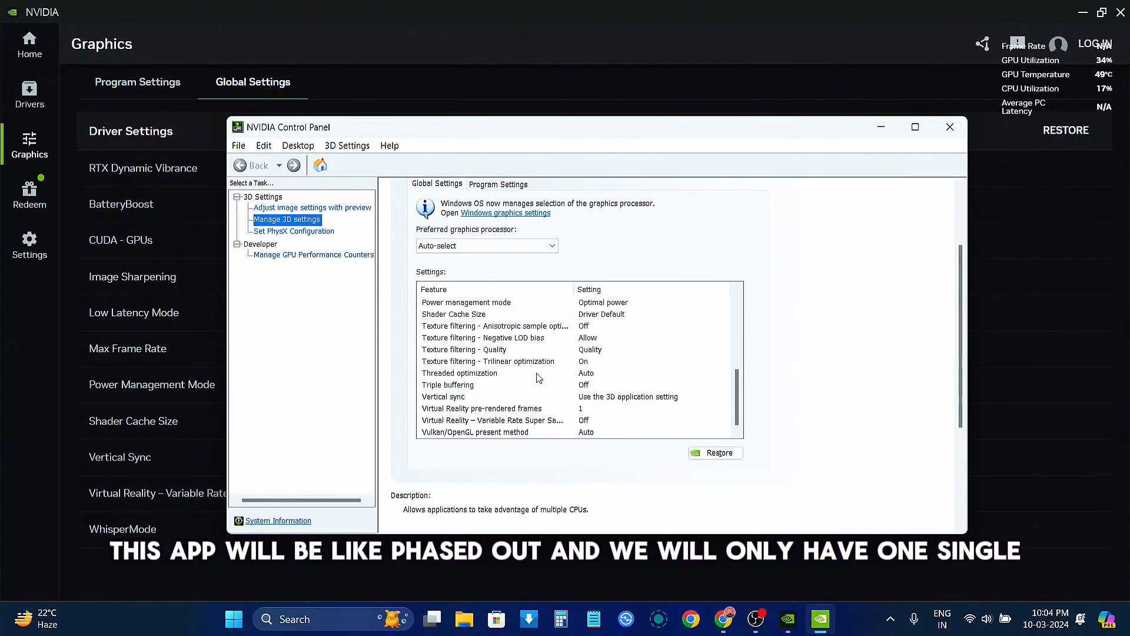
scroll(527, 371, up, 10)
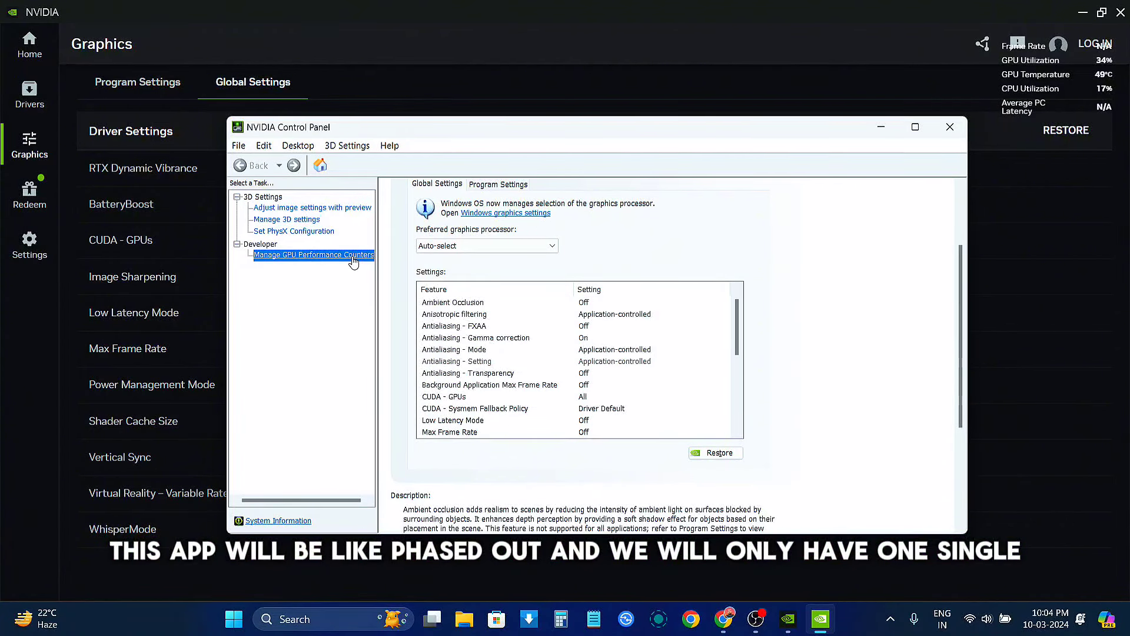
View the image settings with preview in NVIDIA Control Panel, and close the control panel
click(341, 208)
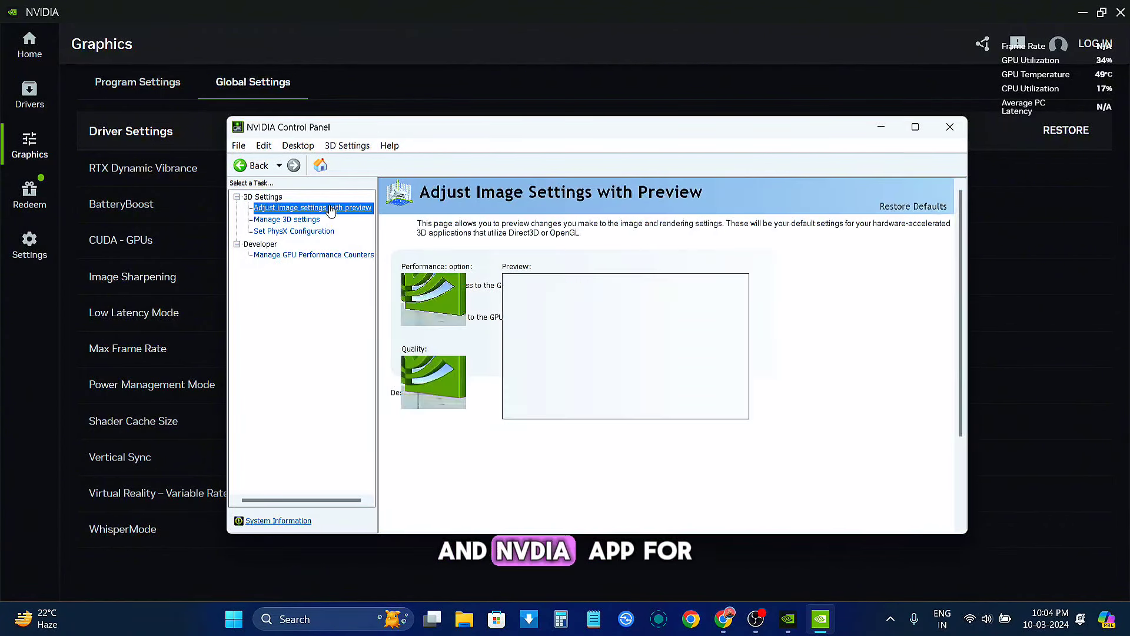
scroll(818, 351, down, 3)
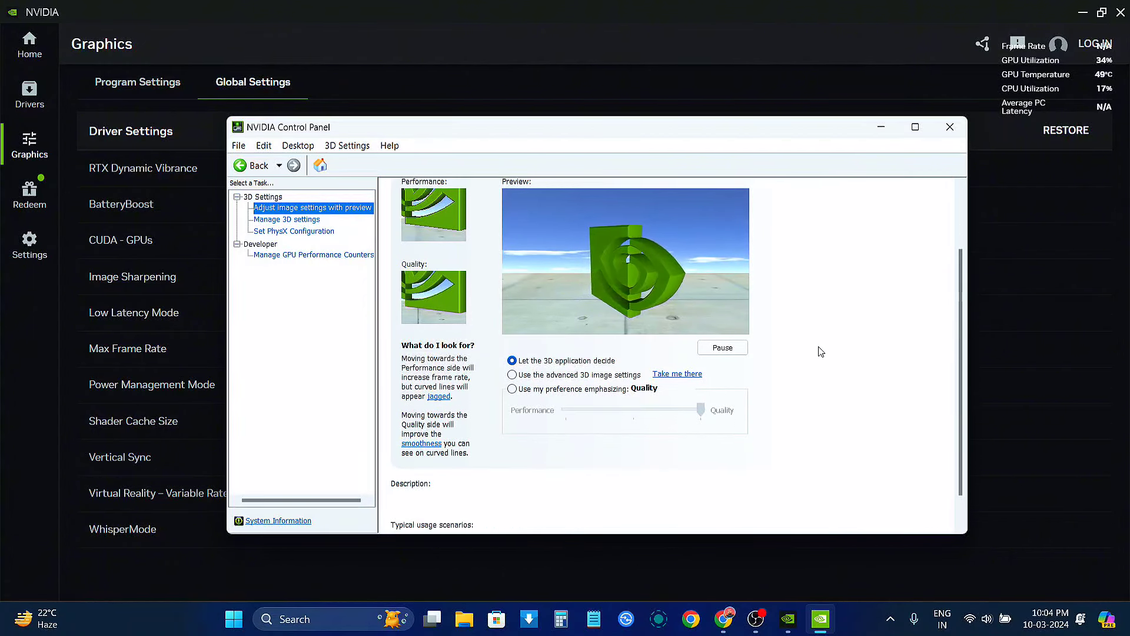
scroll(820, 351, up, 3)
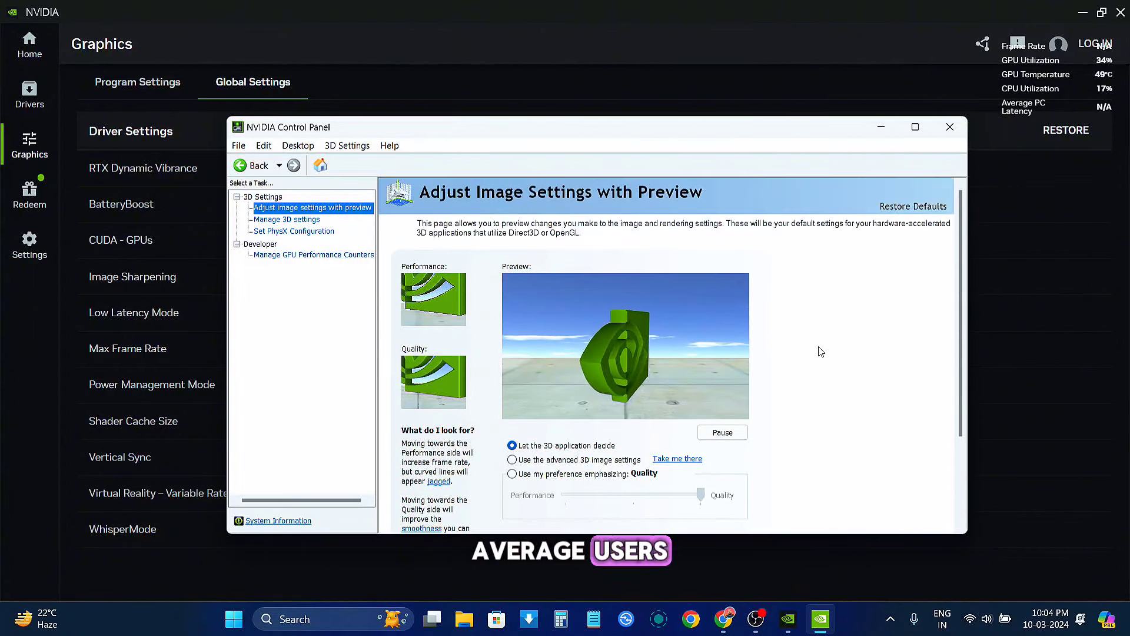
click(359, 151)
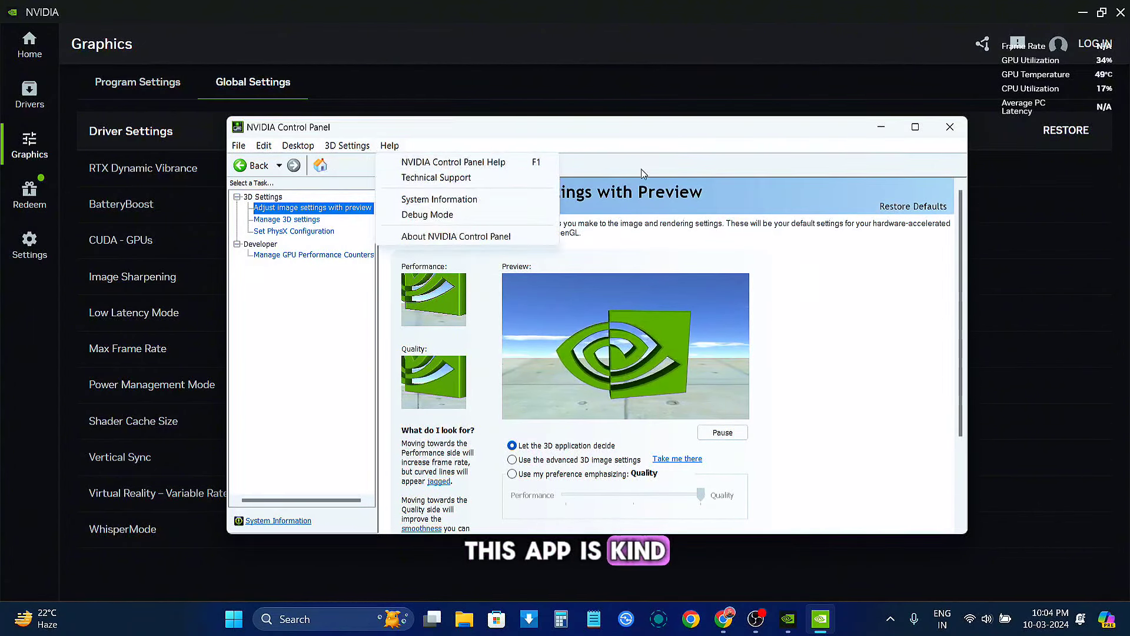
click(787, 153)
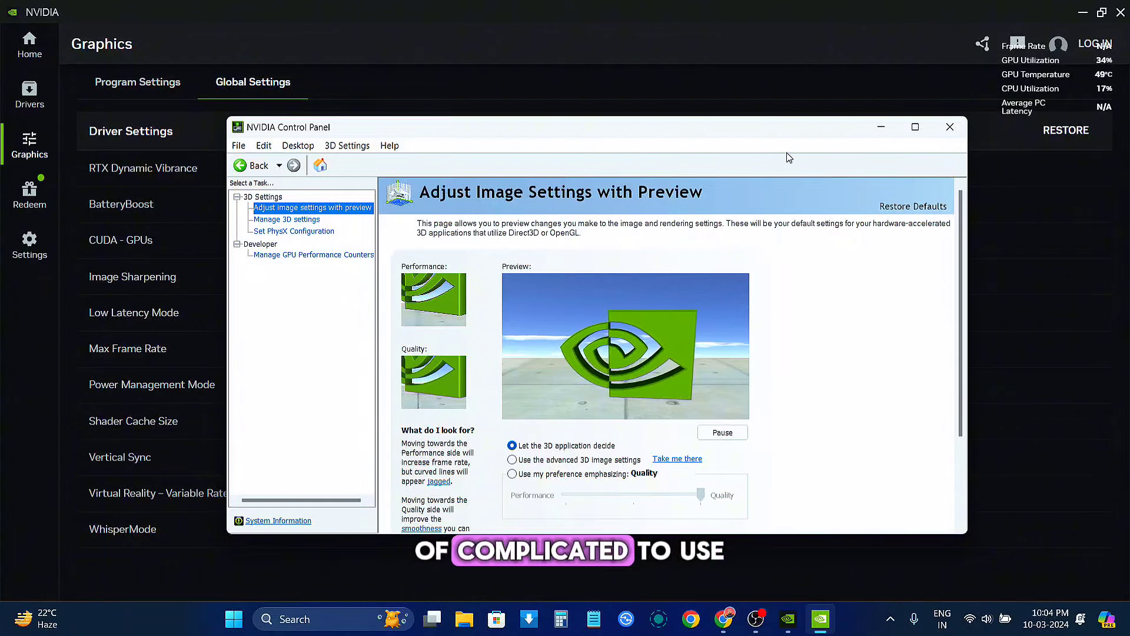
click(949, 128)
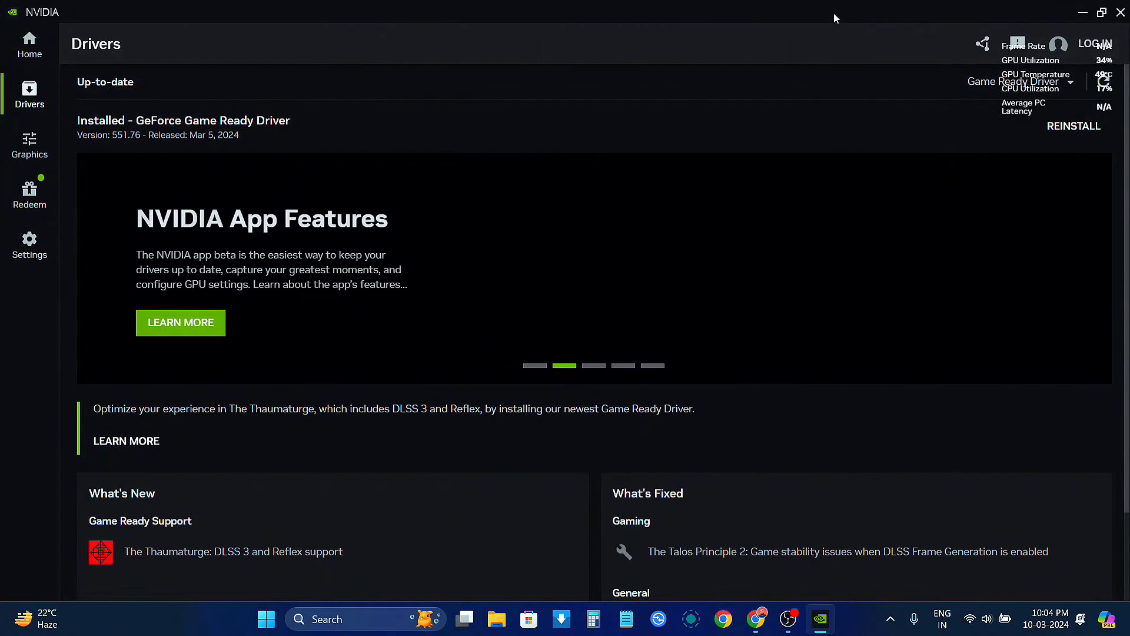
Check the driver type choices on the Drivers page and open the Redeem page of coupon rewards
drag(834, 13, 550, 37)
click(717, 99)
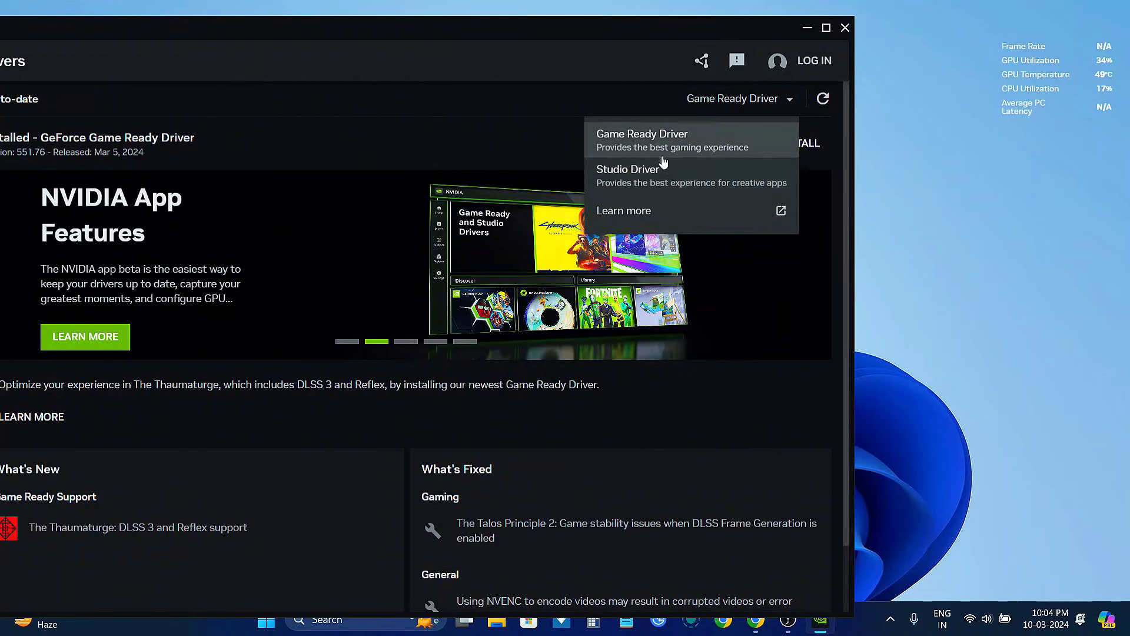
click(662, 94)
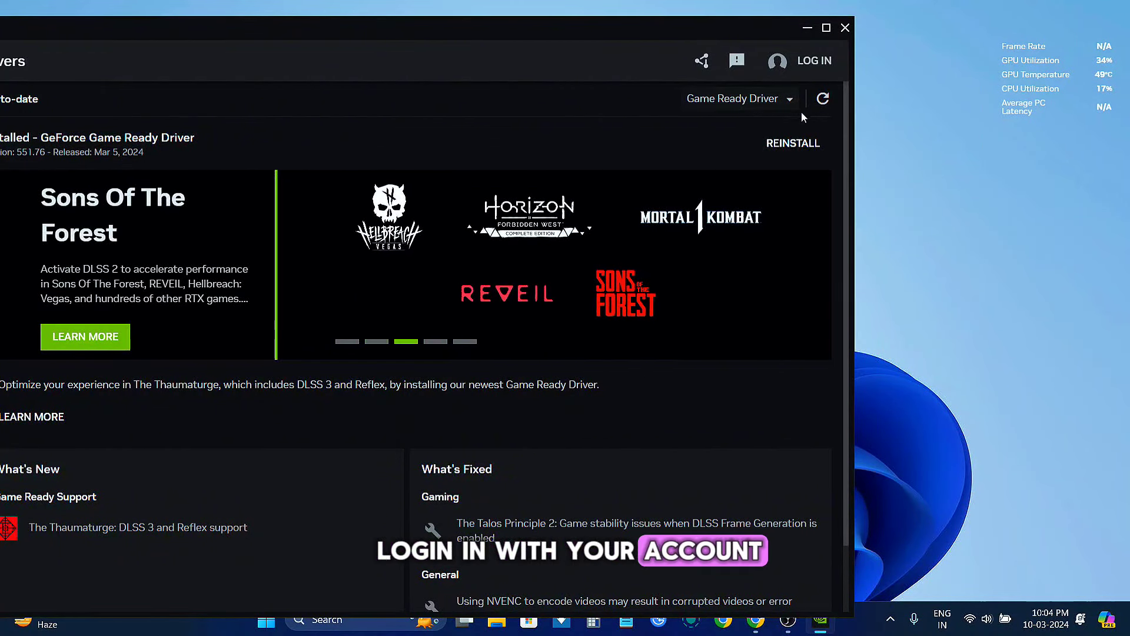
drag(609, 31, 771, 28)
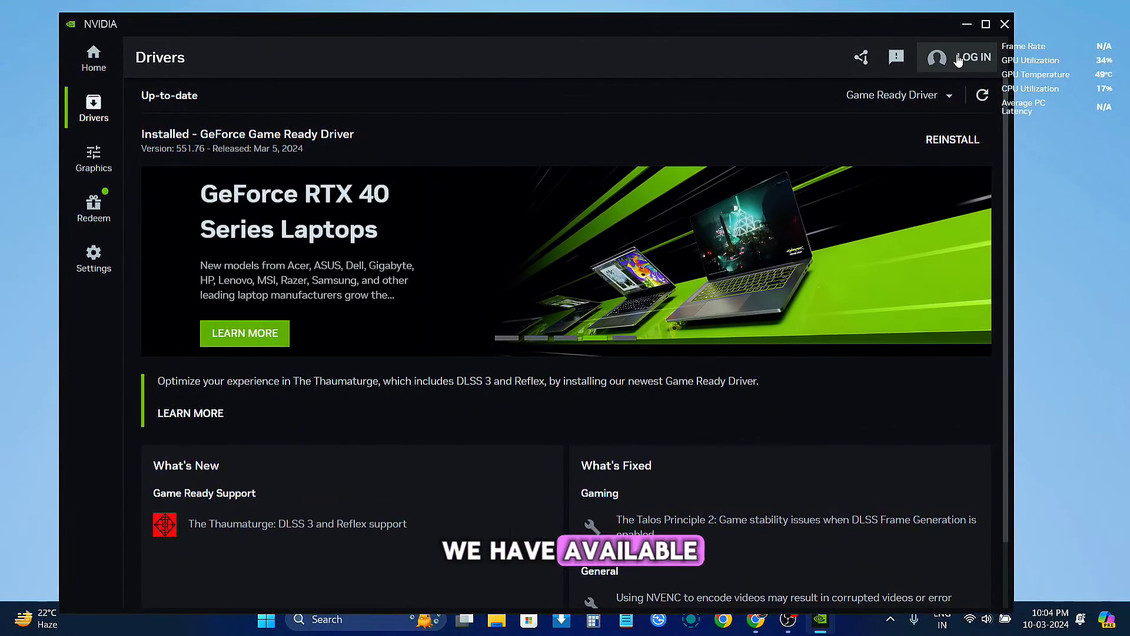
click(94, 209)
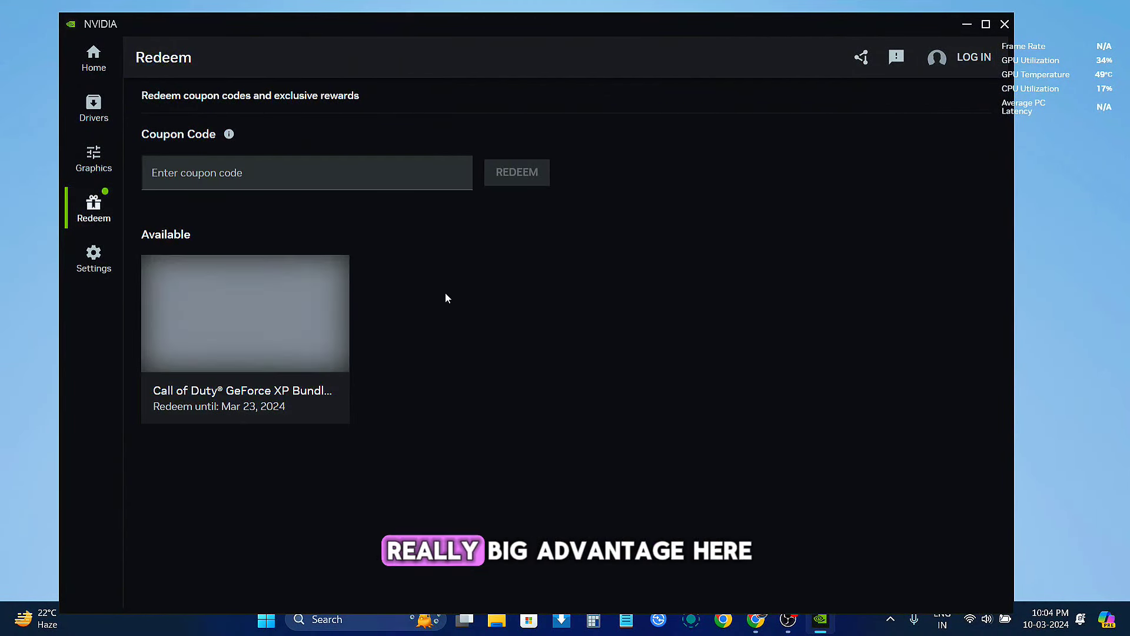
Return to the Home page and look through its Library and Discover sections
click(93, 107)
click(92, 58)
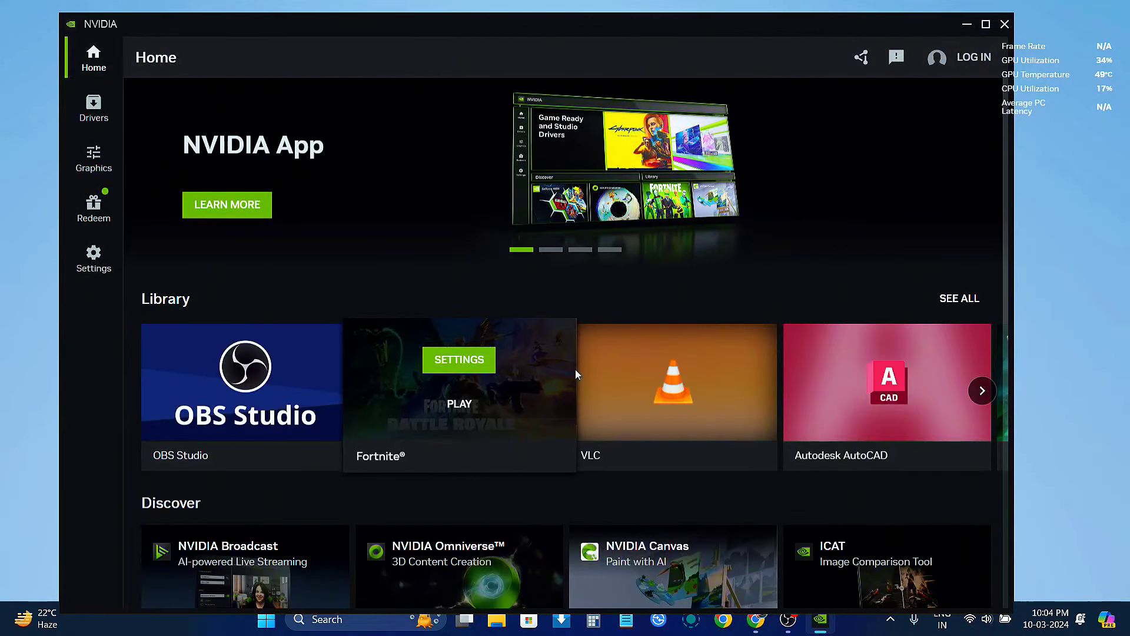
scroll(580, 372, down, 4)
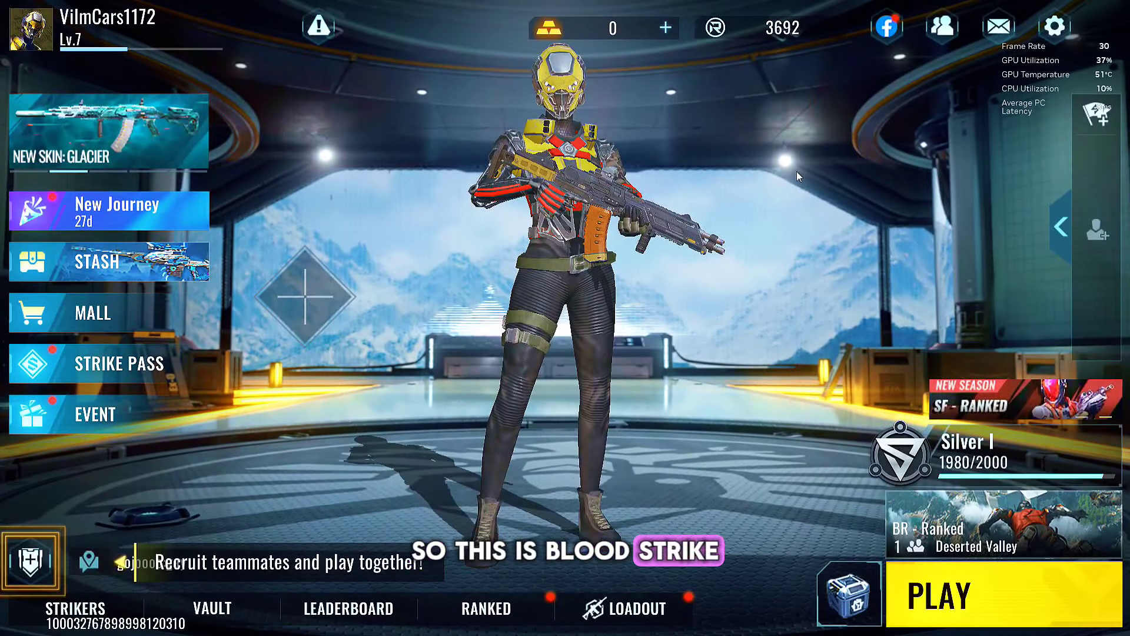
Open the NVIDIA overlay in Blood Strike and set the heads up display's statistics visibility to Enhanced
key(alt+z)
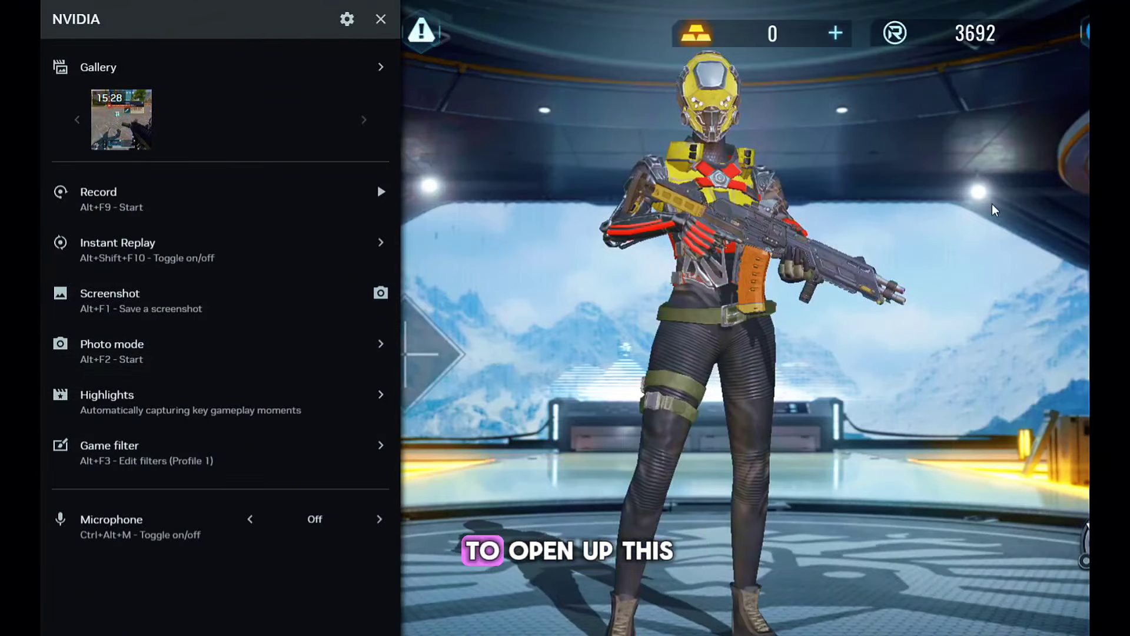
click(203, 631)
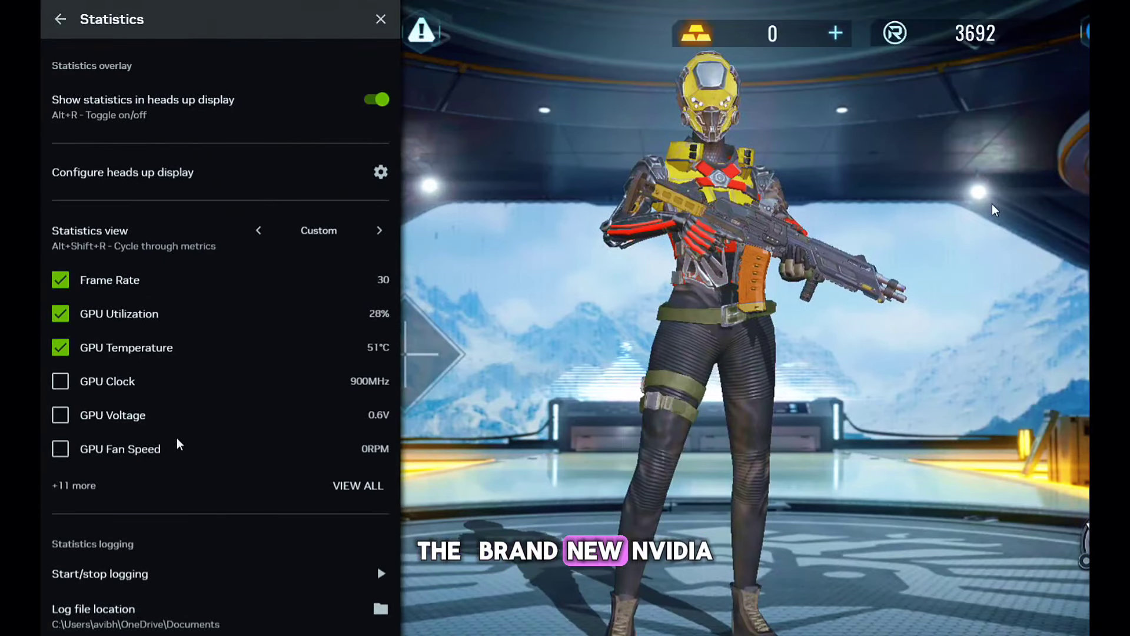
click(380, 178)
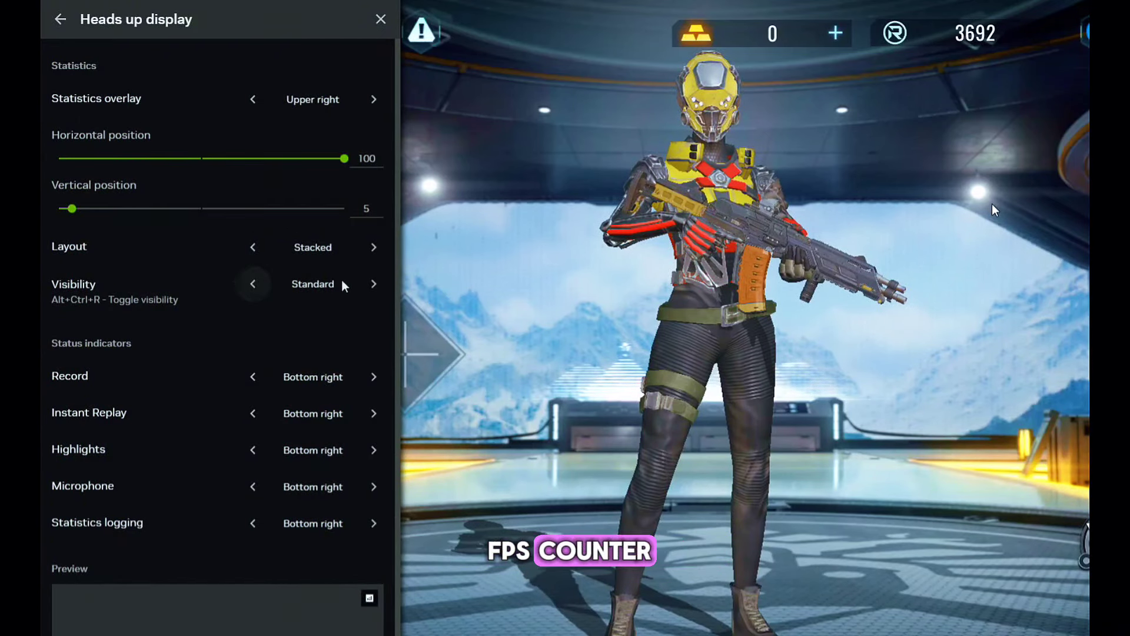
click(374, 285)
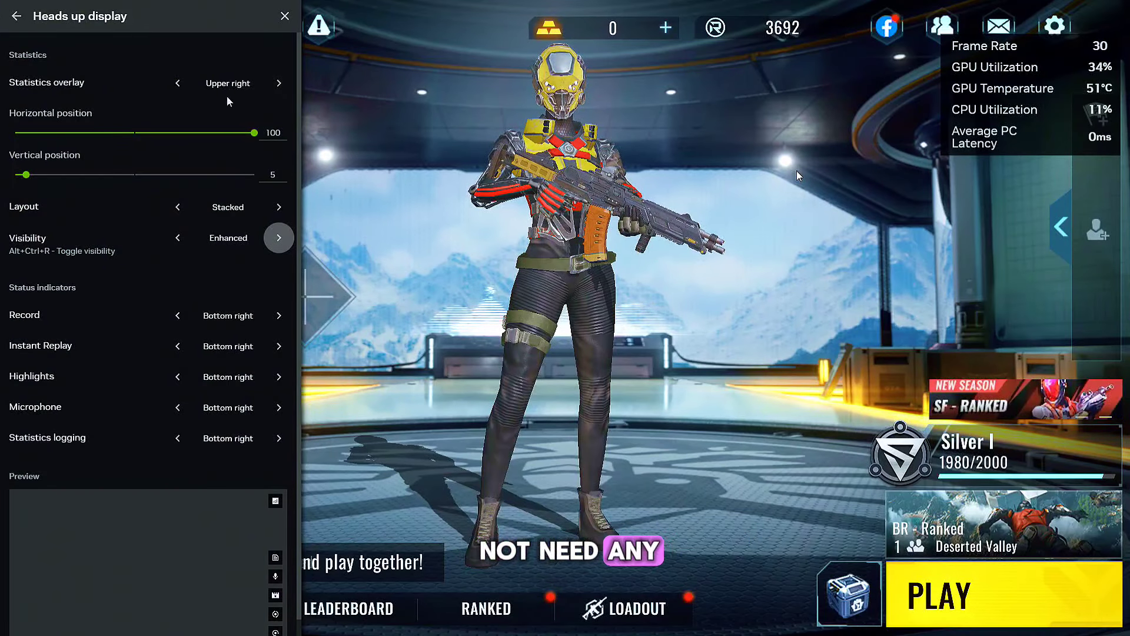
click(16, 19)
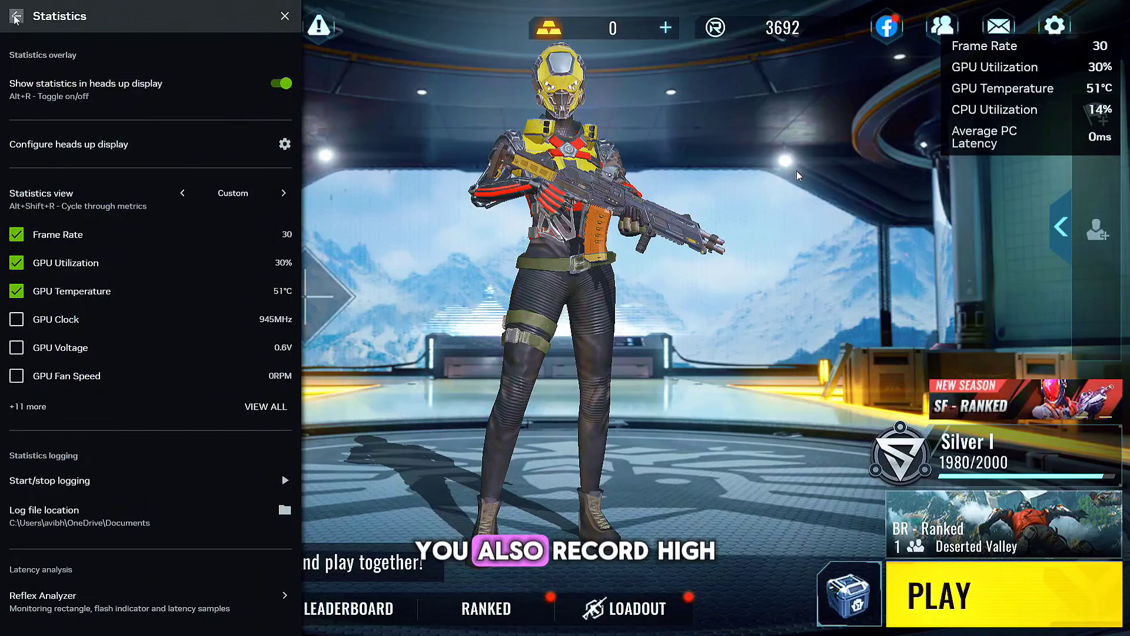
click(16, 18)
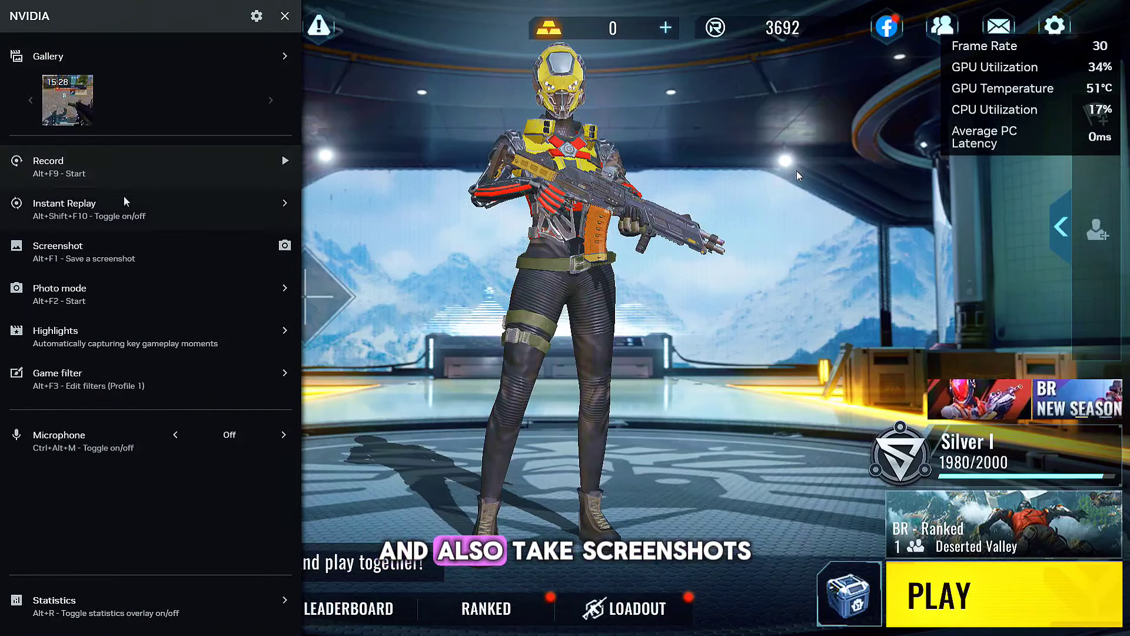
Try out the Saturation boost and Intensity adjustments of the RTX Dynamic Vibrance game filter
click(136, 395)
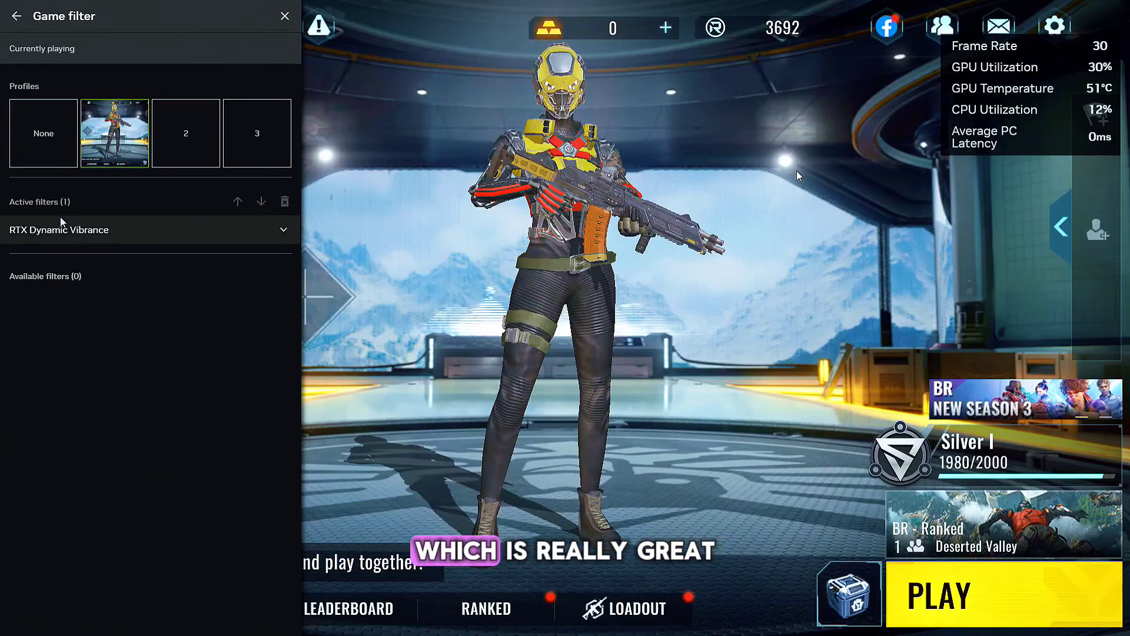
click(121, 239)
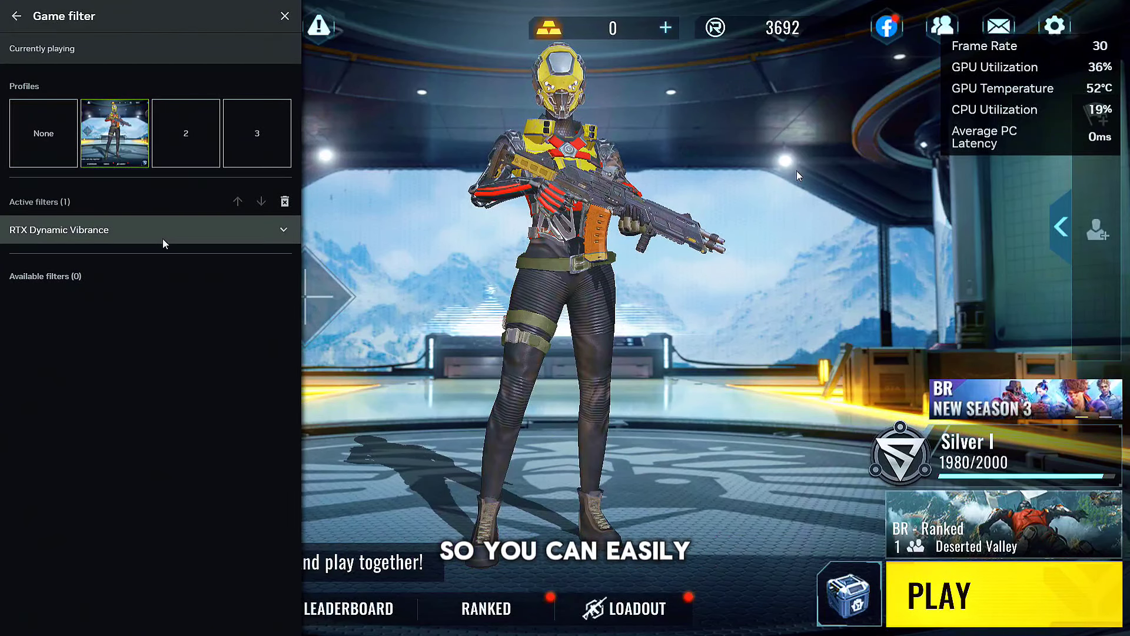
click(264, 234)
click(279, 236)
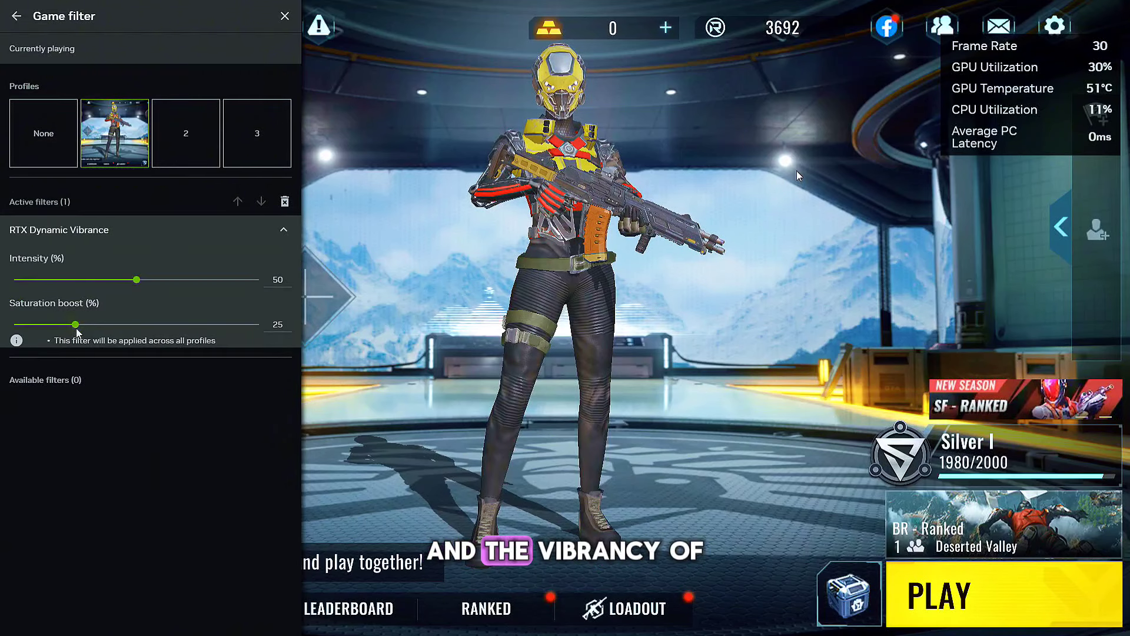
drag(75, 329, 273, 333)
mouse_move(113, 321)
mouse_down()
mouse_move(32, 311)
mouse_move(125, 314)
mouse_up()
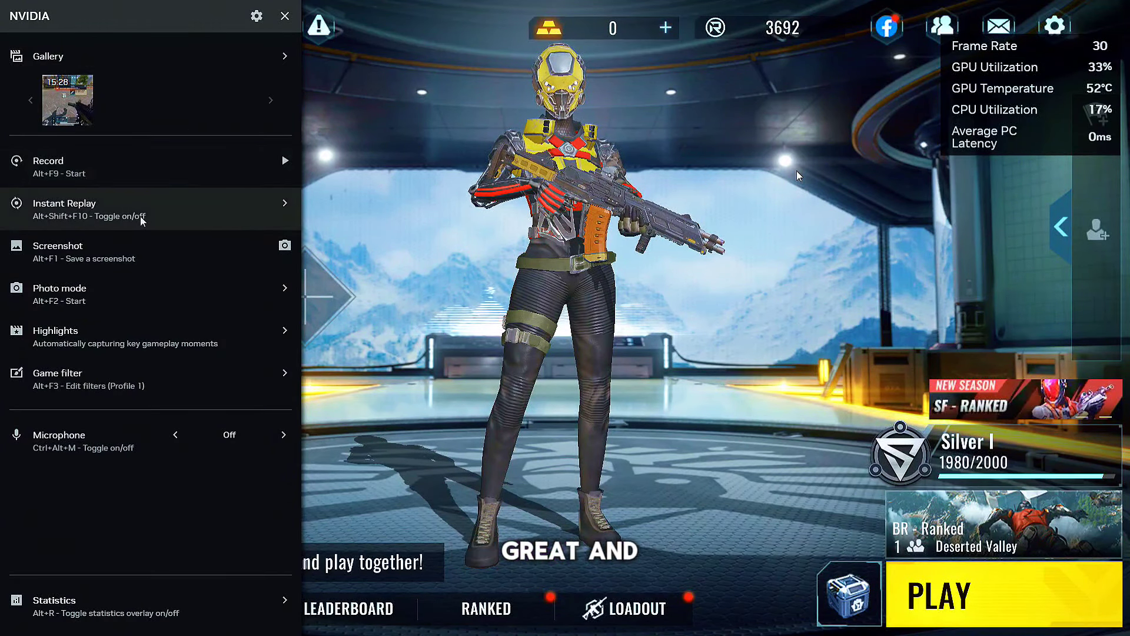
Save a screenshot of the game from the overlay and check the Photo mode page
click(153, 257)
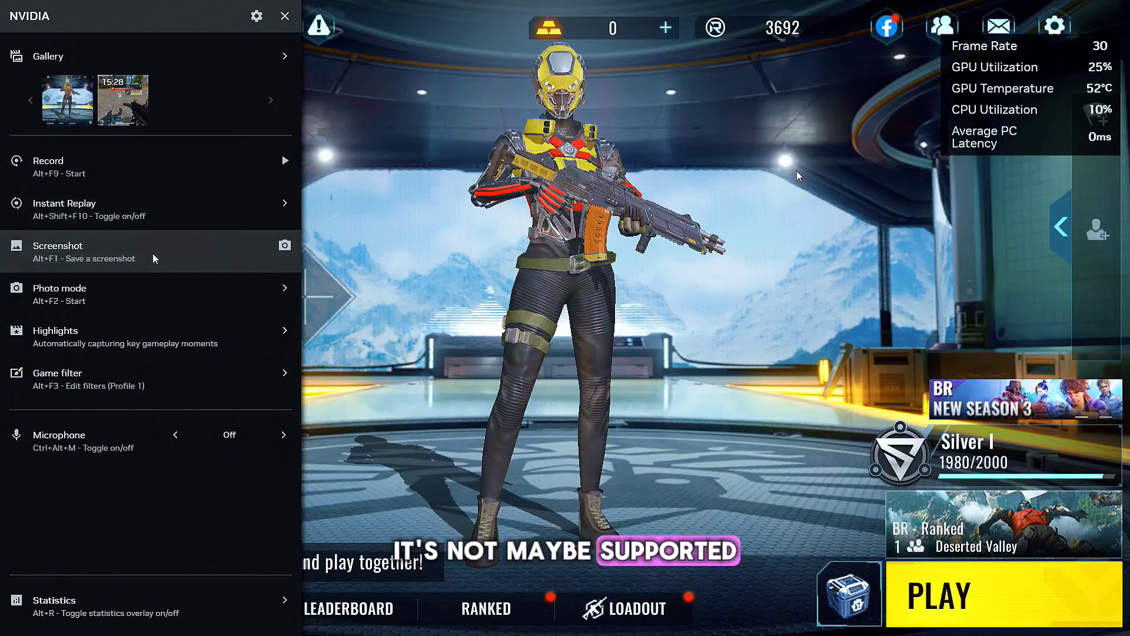
click(144, 293)
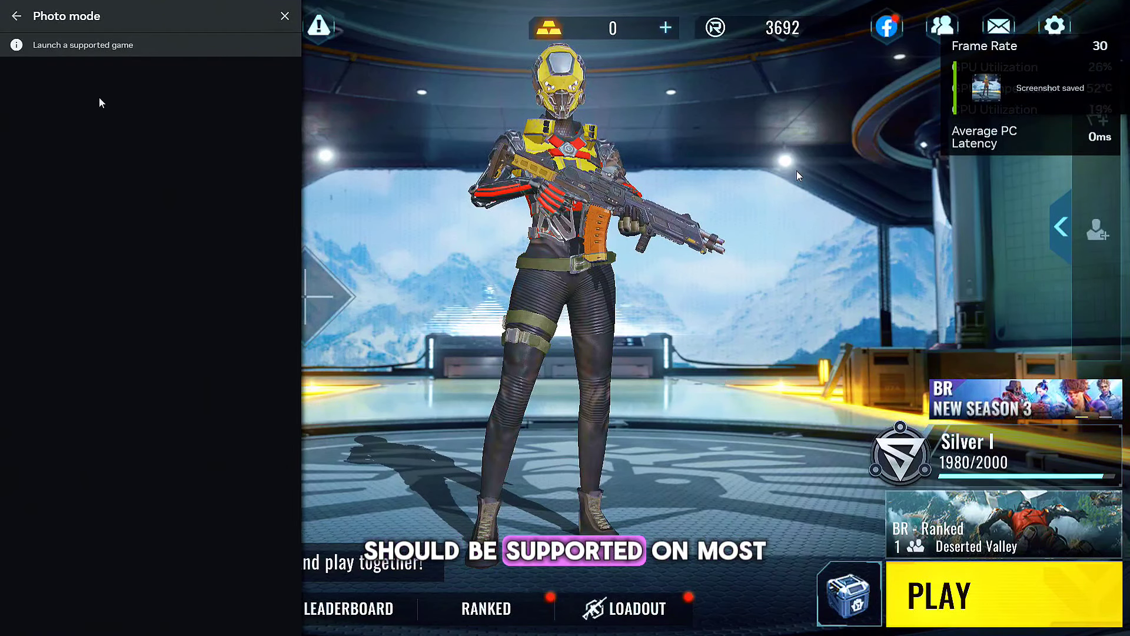
click(18, 17)
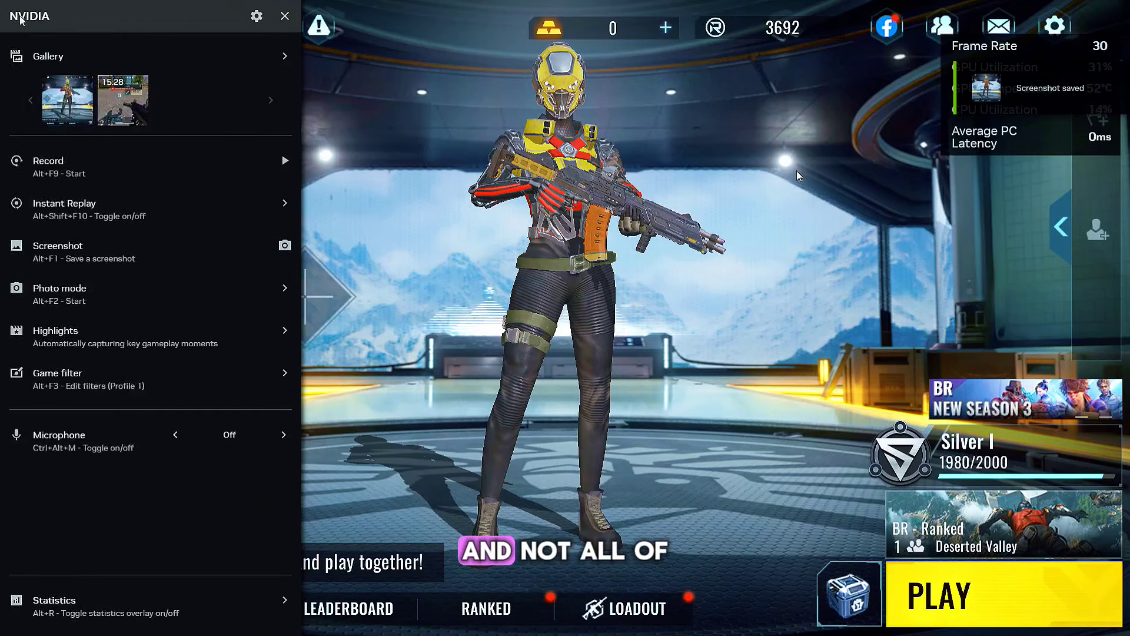
Play the recorded BloodStrike gameplay video from the overlay gallery and skip to 05:09 and 07:10
click(124, 111)
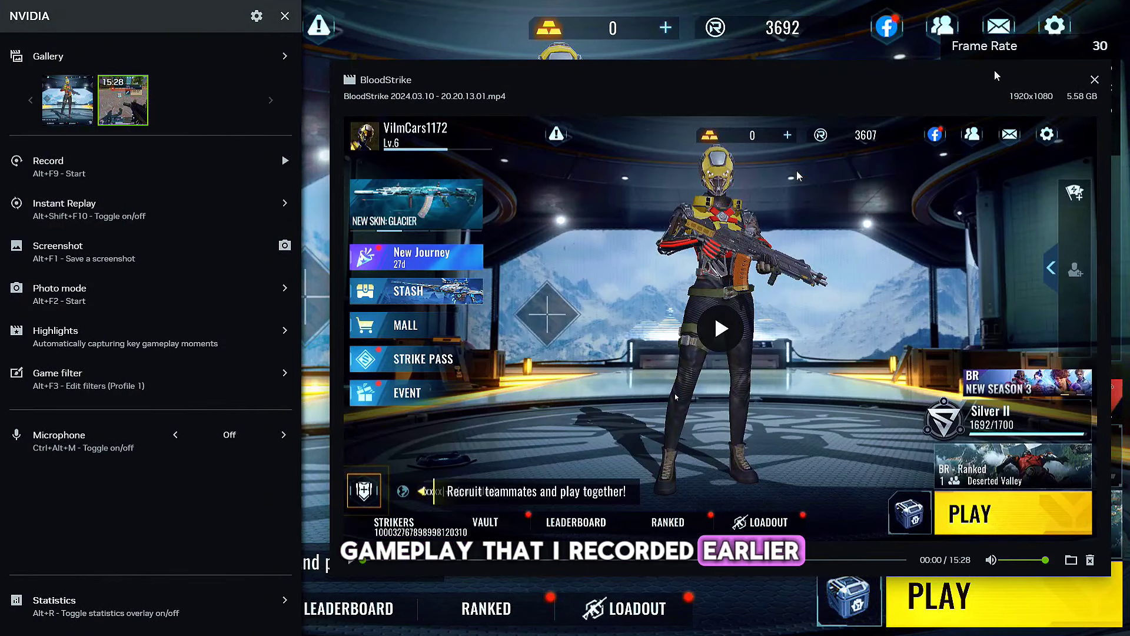
click(717, 331)
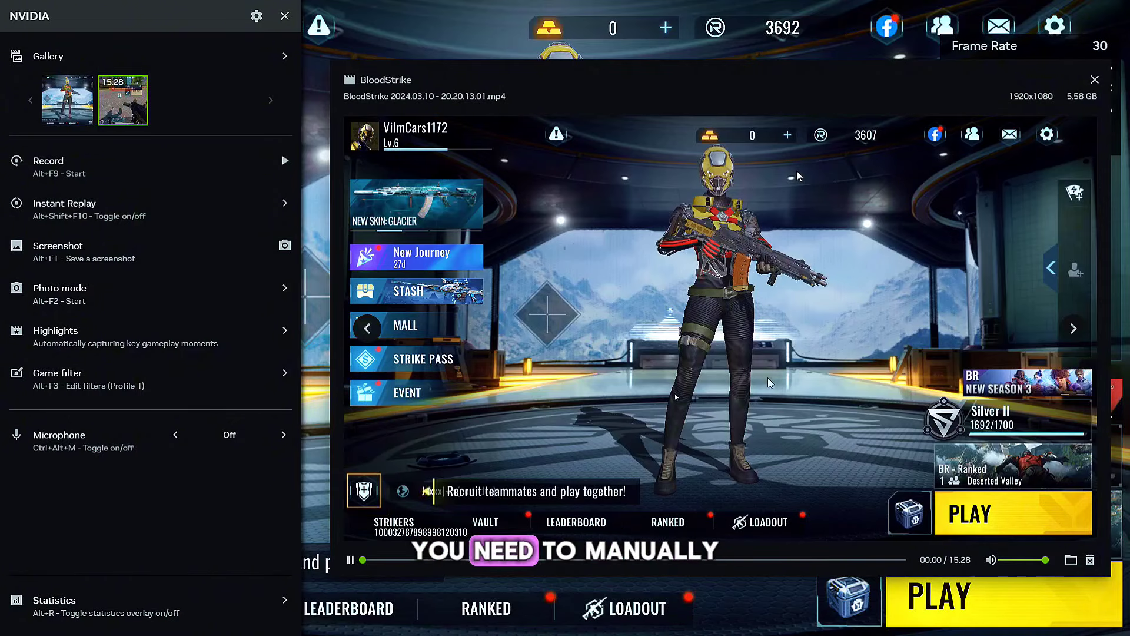
click(546, 561)
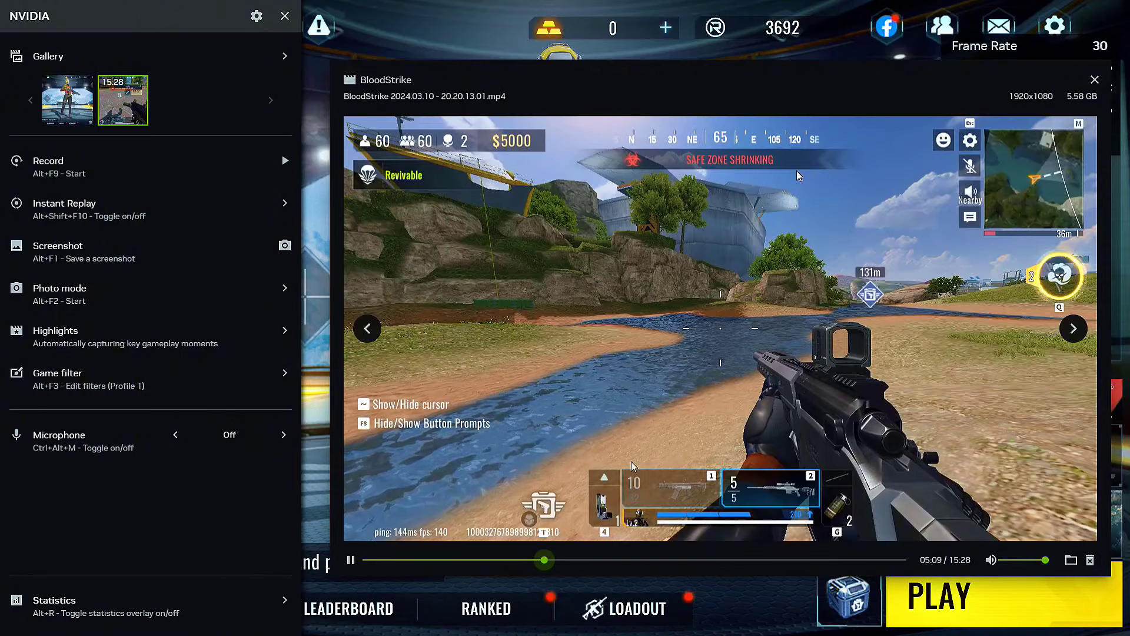
click(612, 561)
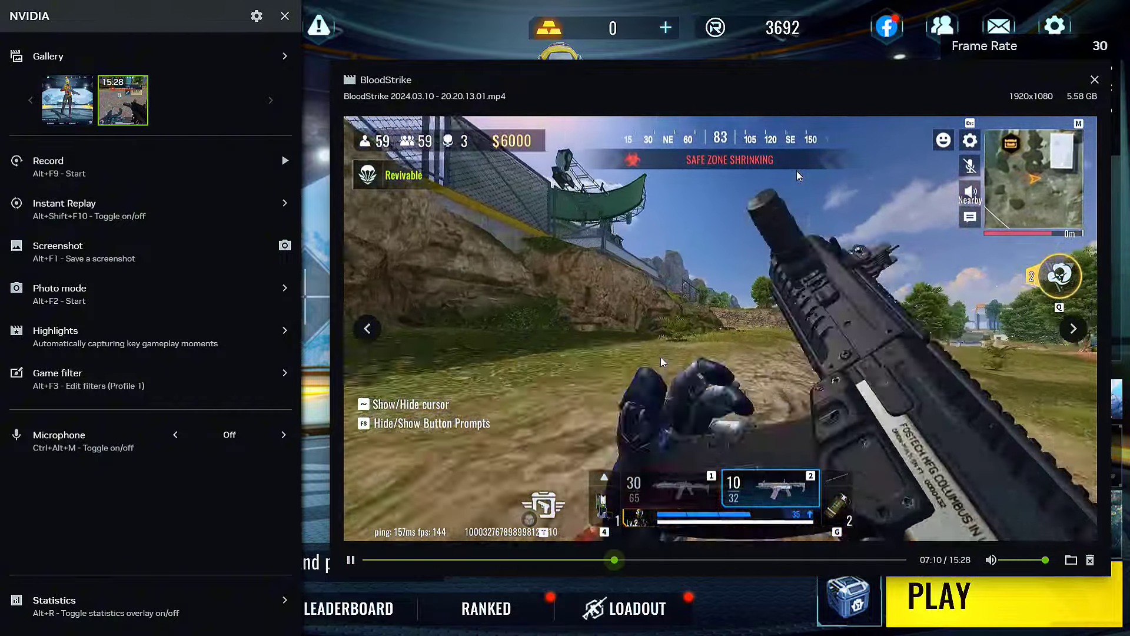
click(694, 346)
click(695, 350)
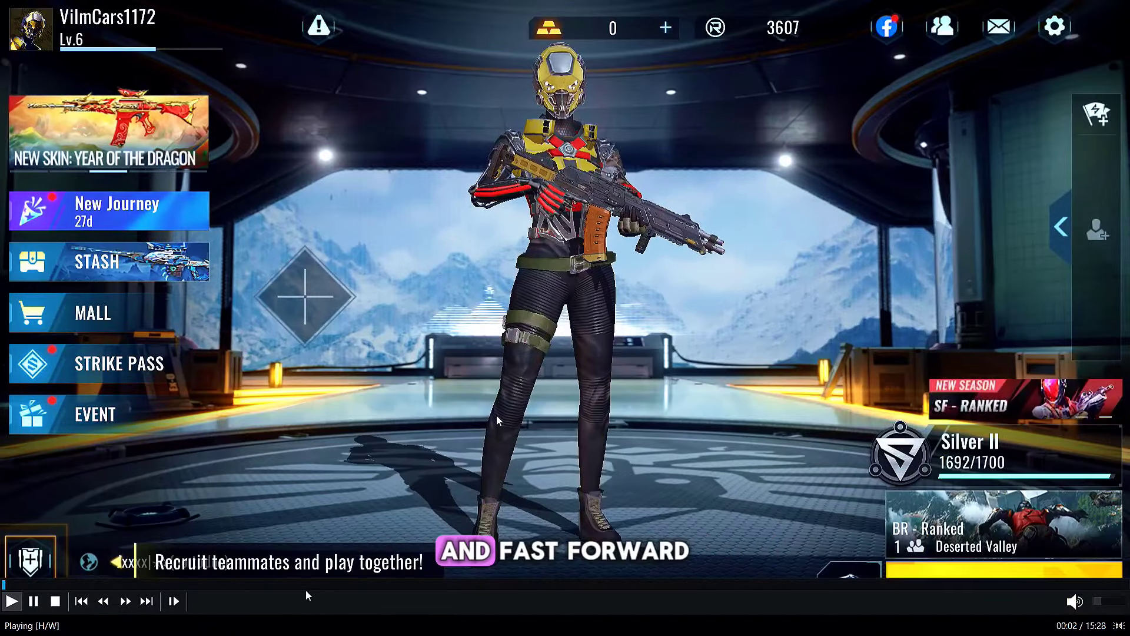
Skip through the BloodStrike recording in the media player from about 04:10 to 13:45 to examine its image quality
click(301, 585)
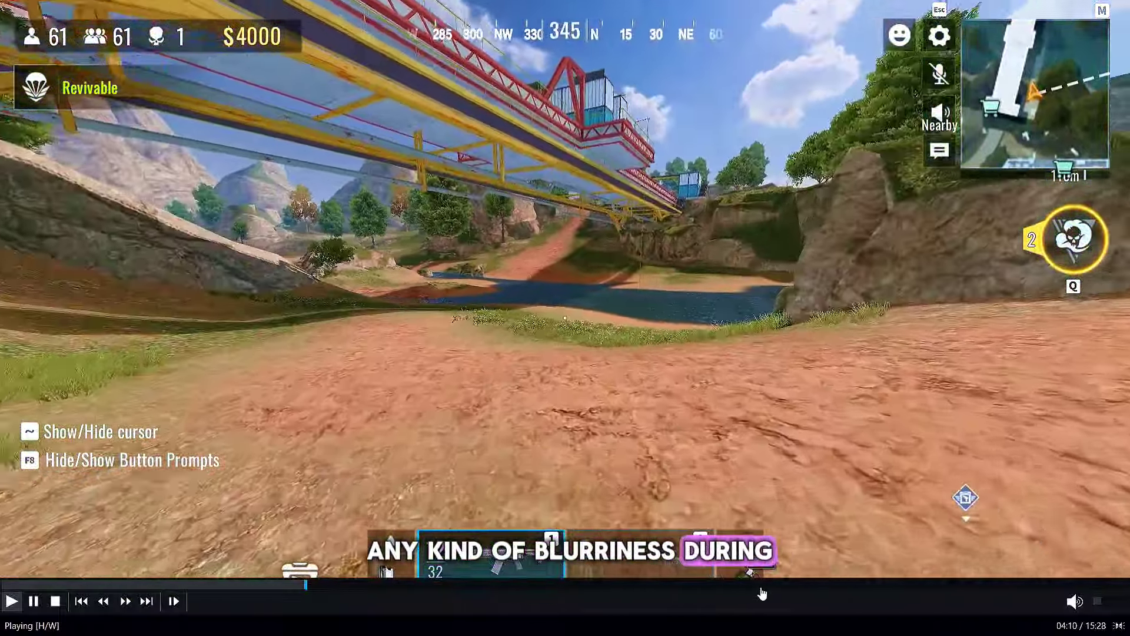
click(762, 584)
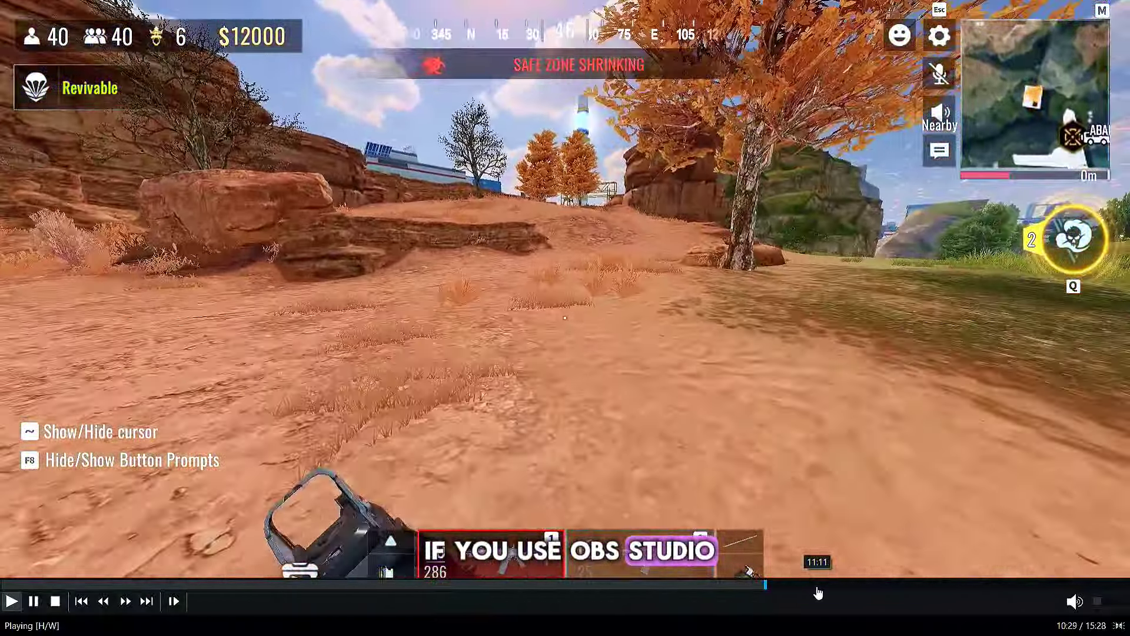
click(818, 593)
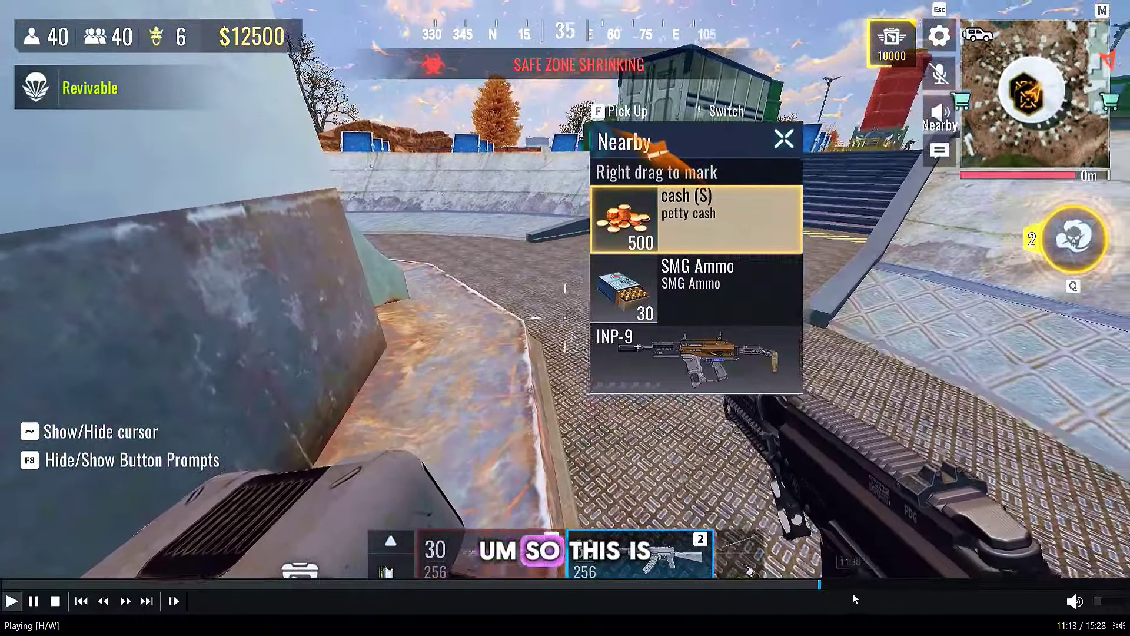
click(851, 592)
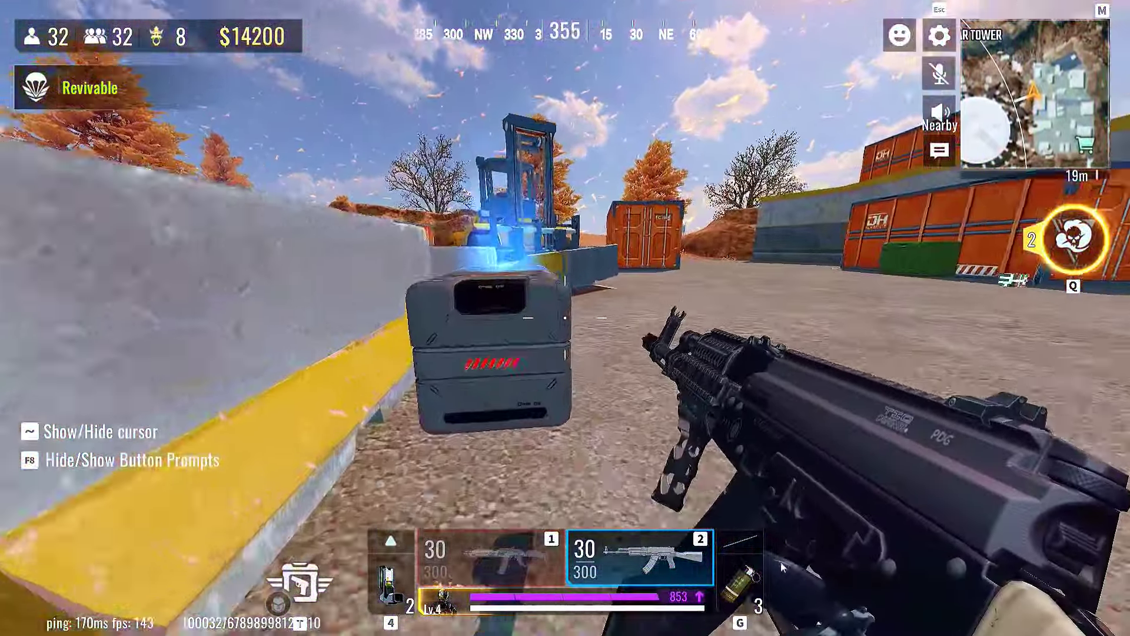
mouse_move(798, 593)
click(899, 593)
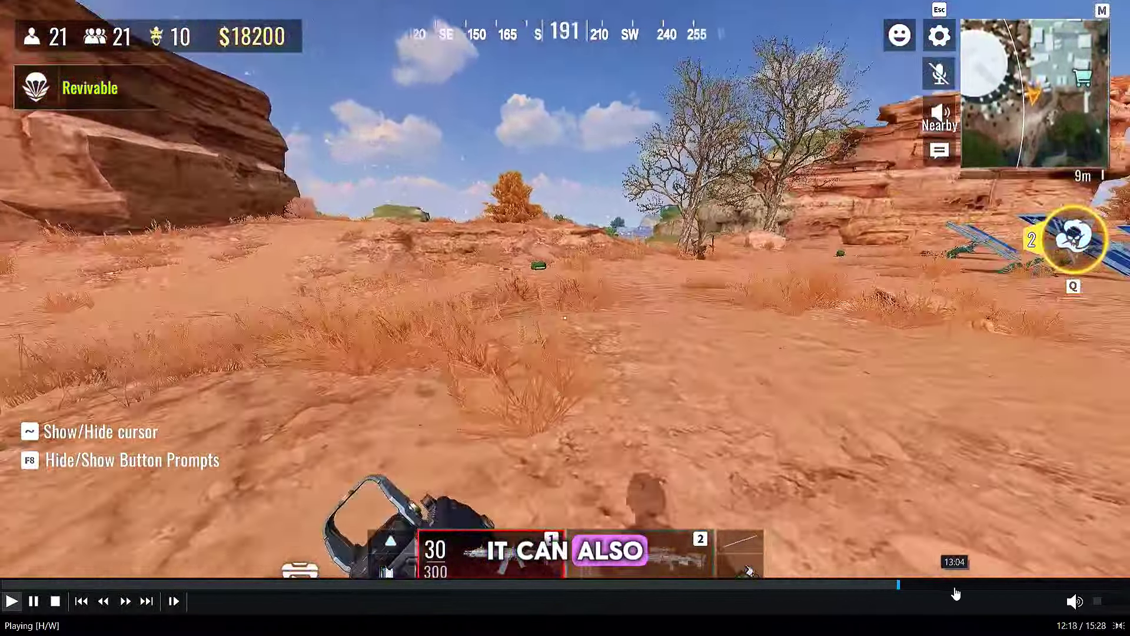
click(956, 585)
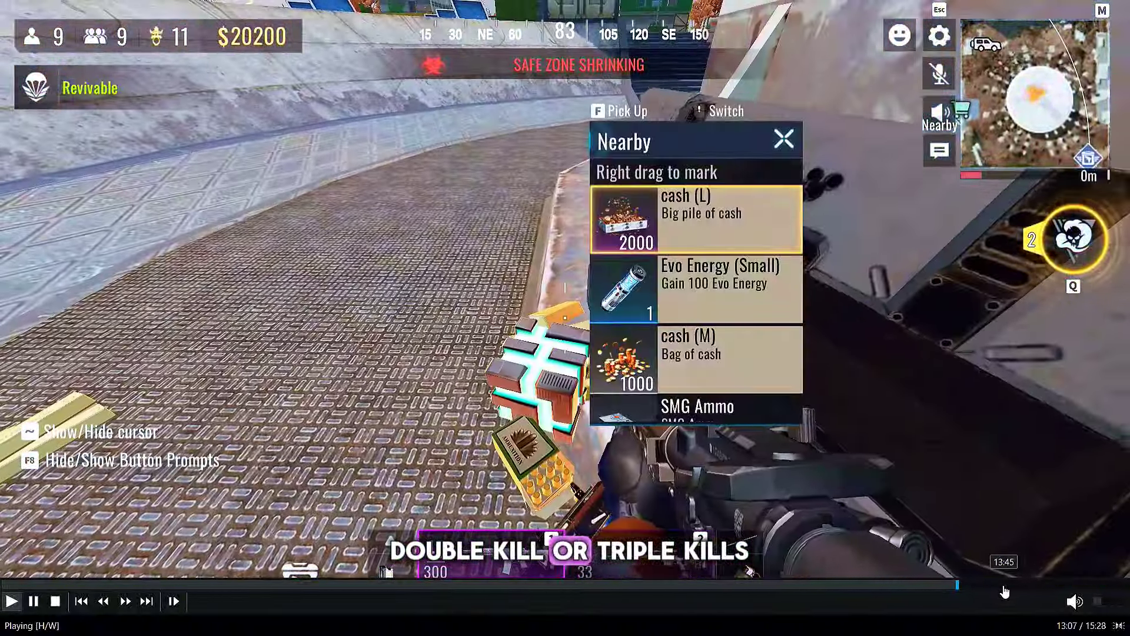
click(1004, 585)
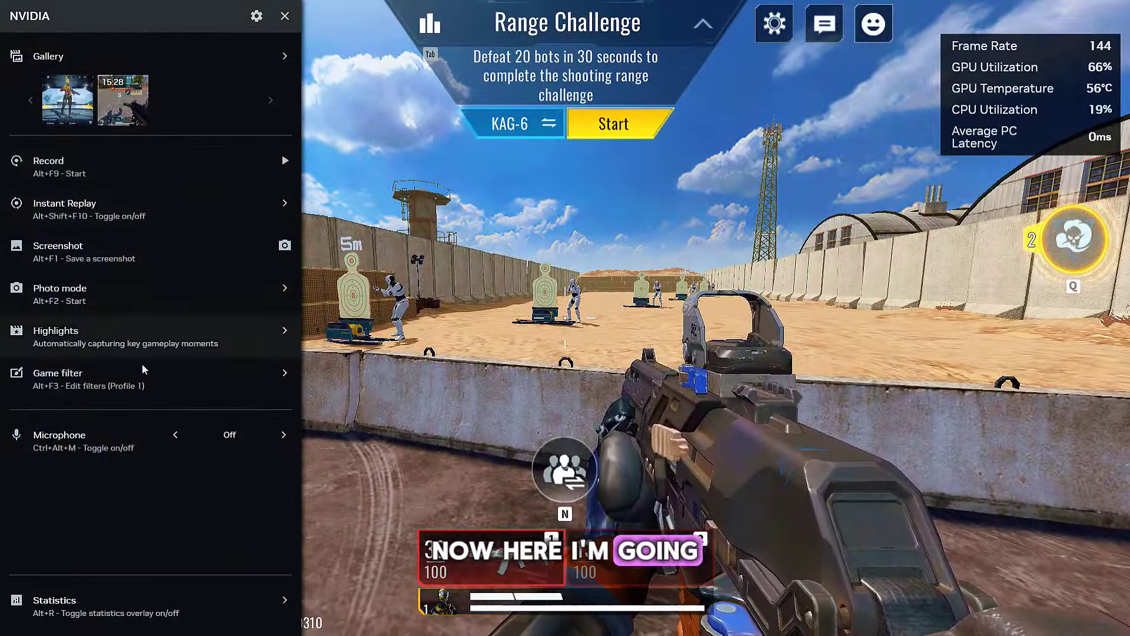
In the shooting range, set the RTX Dynamic Vibrance filter's Saturation boost to 100% and adjust its Intensity around 58%
click(136, 391)
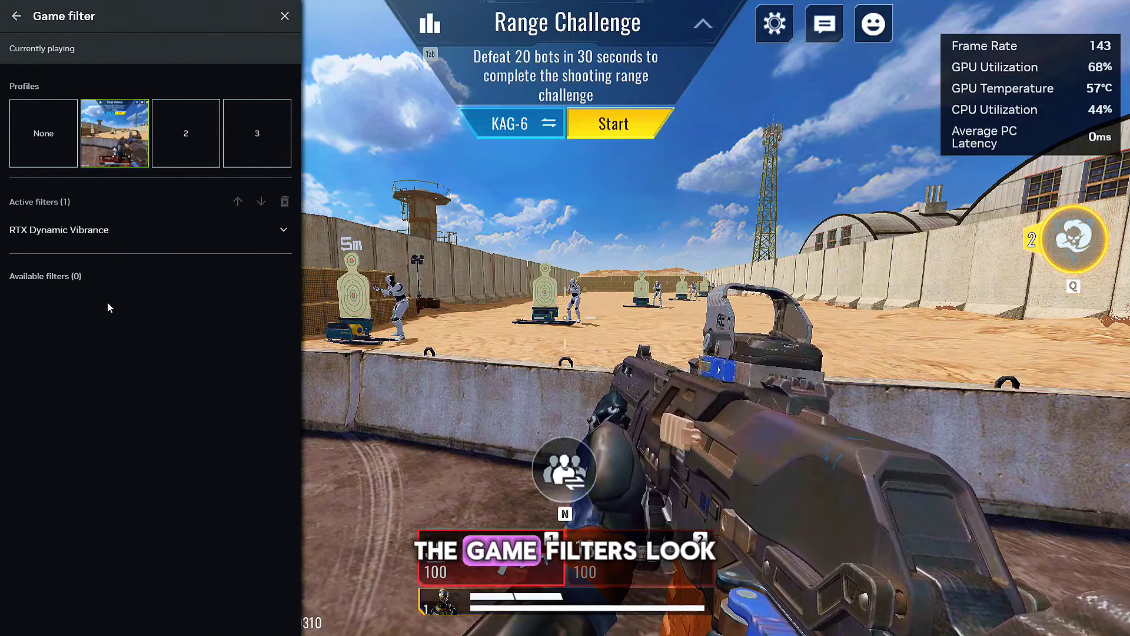
click(287, 228)
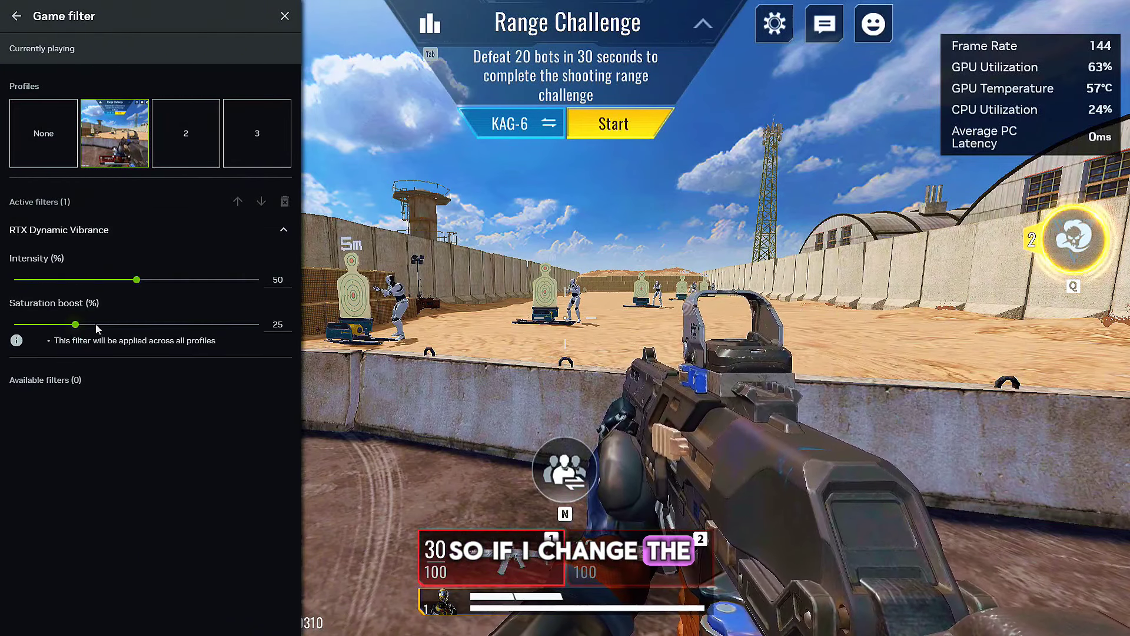
drag(98, 327, 171, 332)
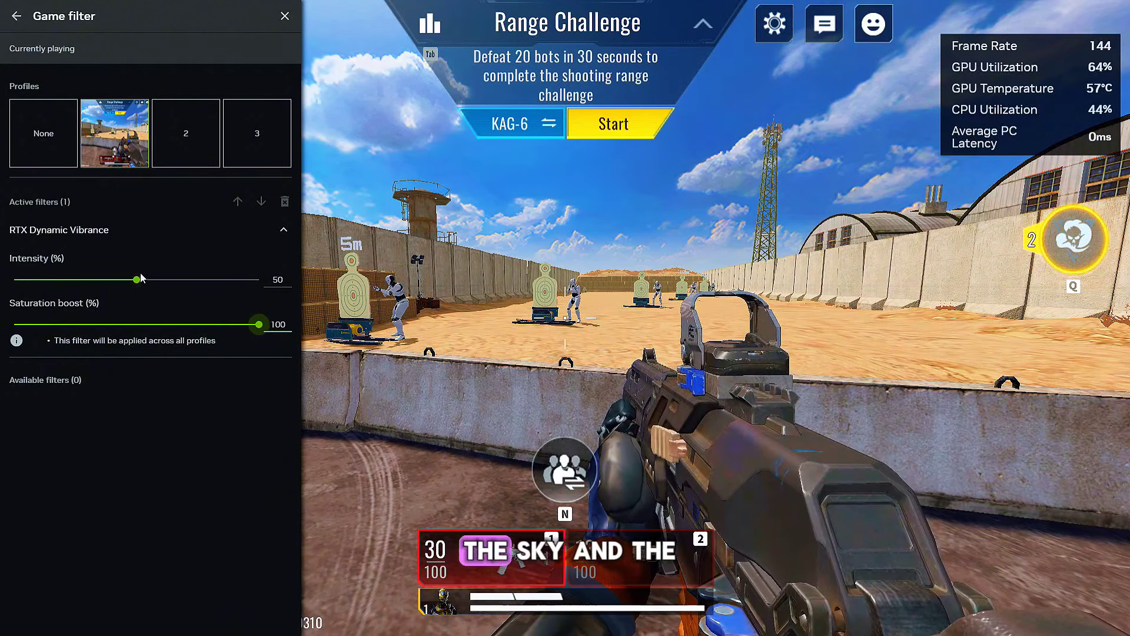
drag(140, 280, 226, 282)
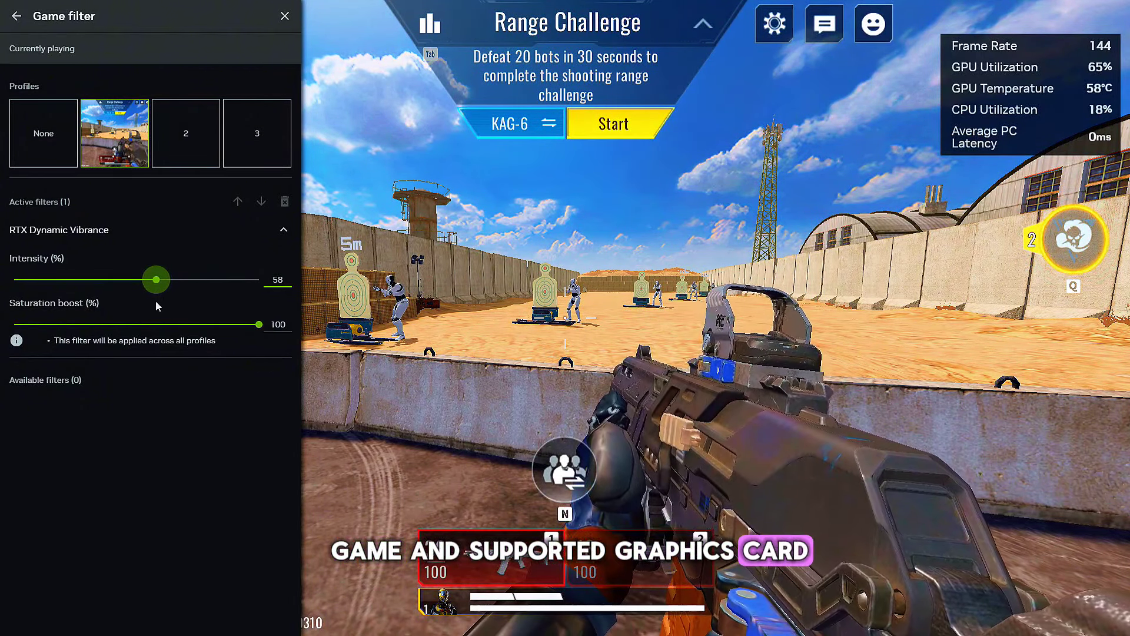
drag(150, 302, 137, 306)
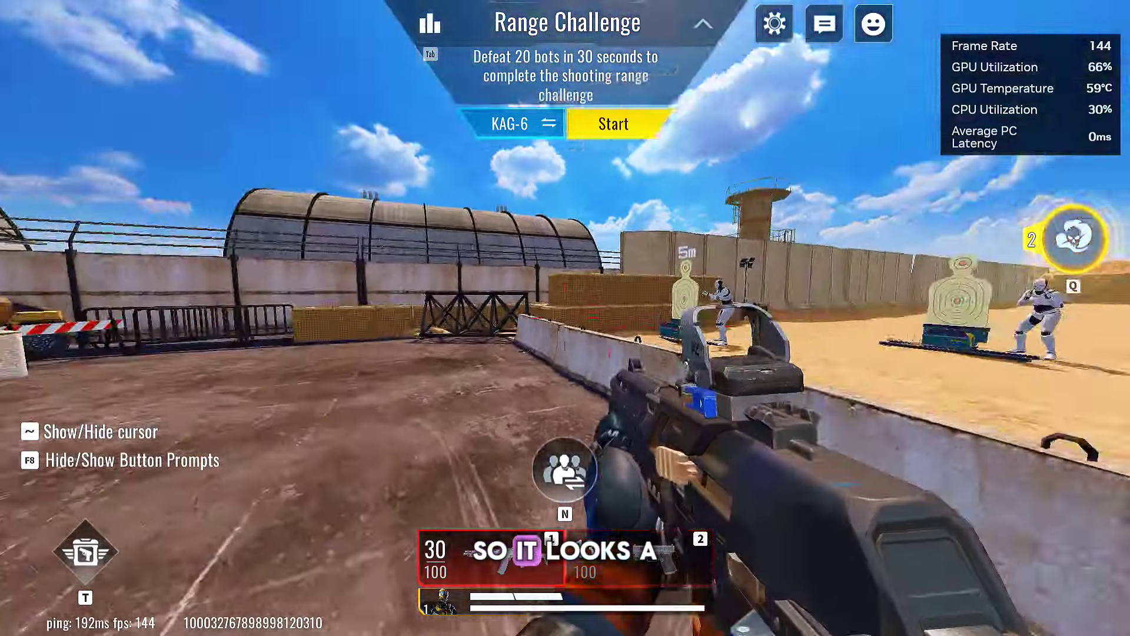
Walk around the shooting range and fire at the targets to examine the game's colours with the filter applied
key(w)
key(w)
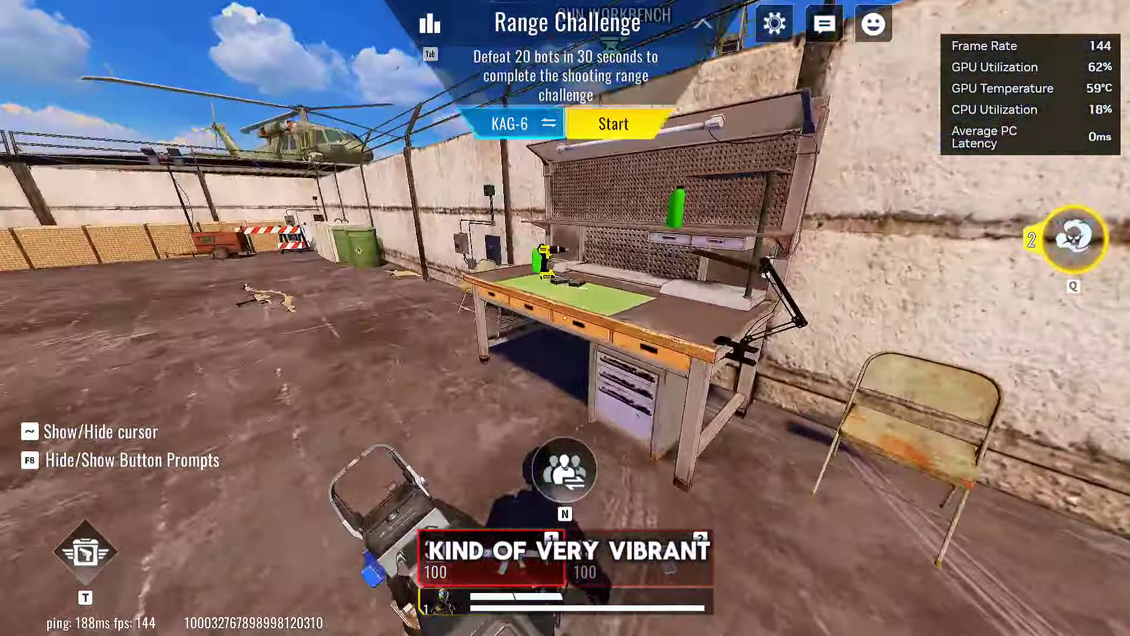
key(w)
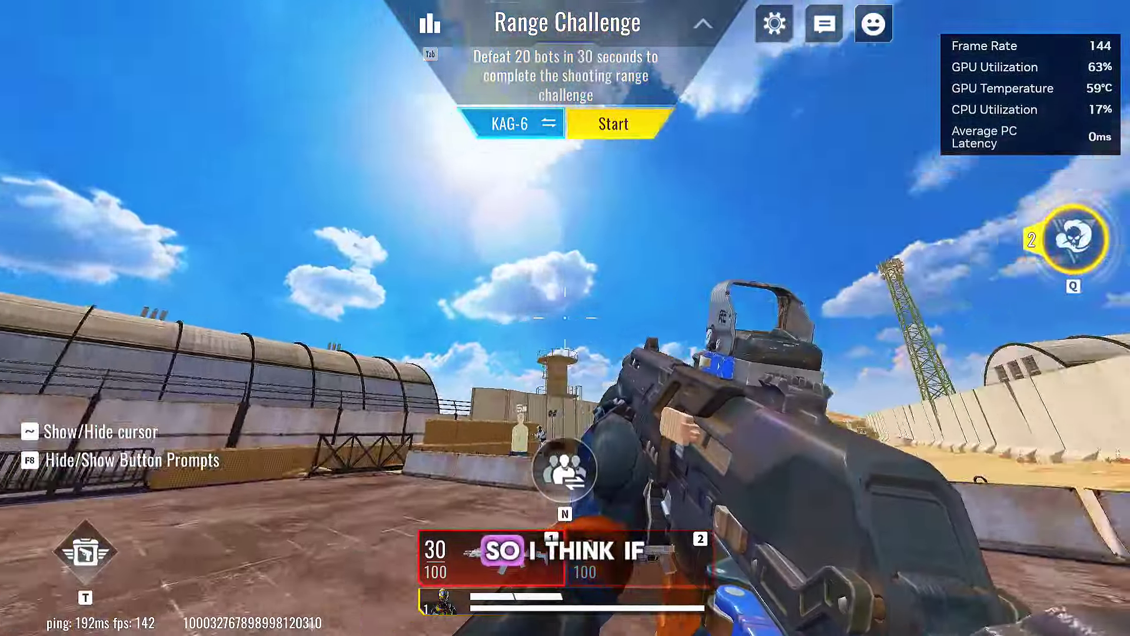
key(w)
right_click(566, 318)
click(565, 318)
right_click(565, 318)
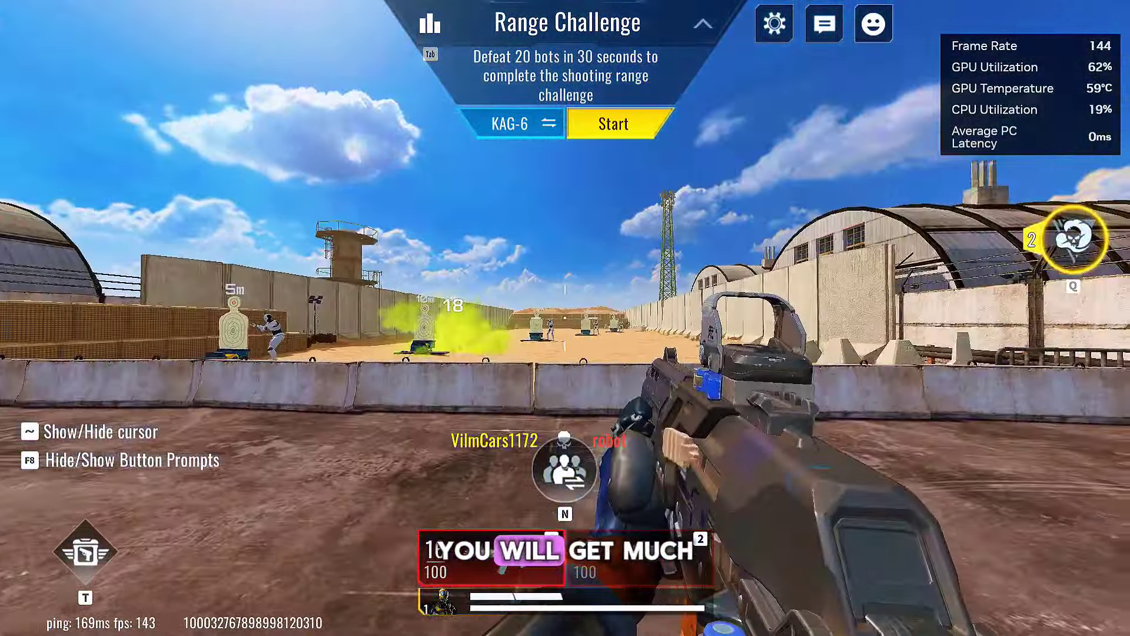
Aim through the rifle's sight and fire at the shooting range bots to examine the filtered colours in combat
right_click(565, 318)
click(565, 318)
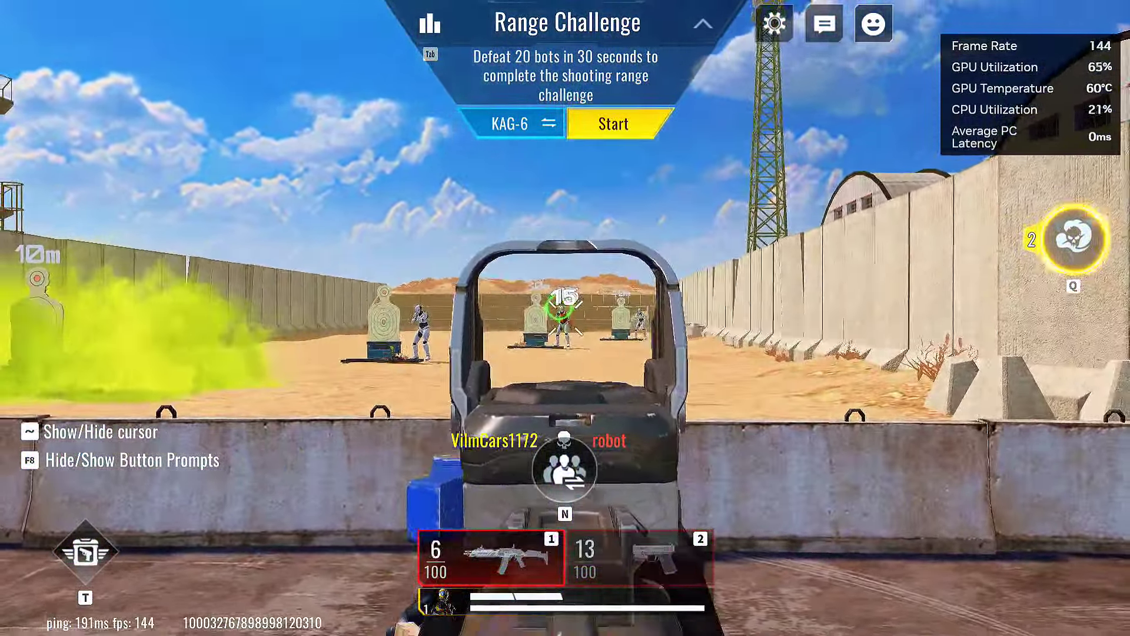
right_click(566, 318)
right_click(565, 318)
right_click(565, 318)
key(s)
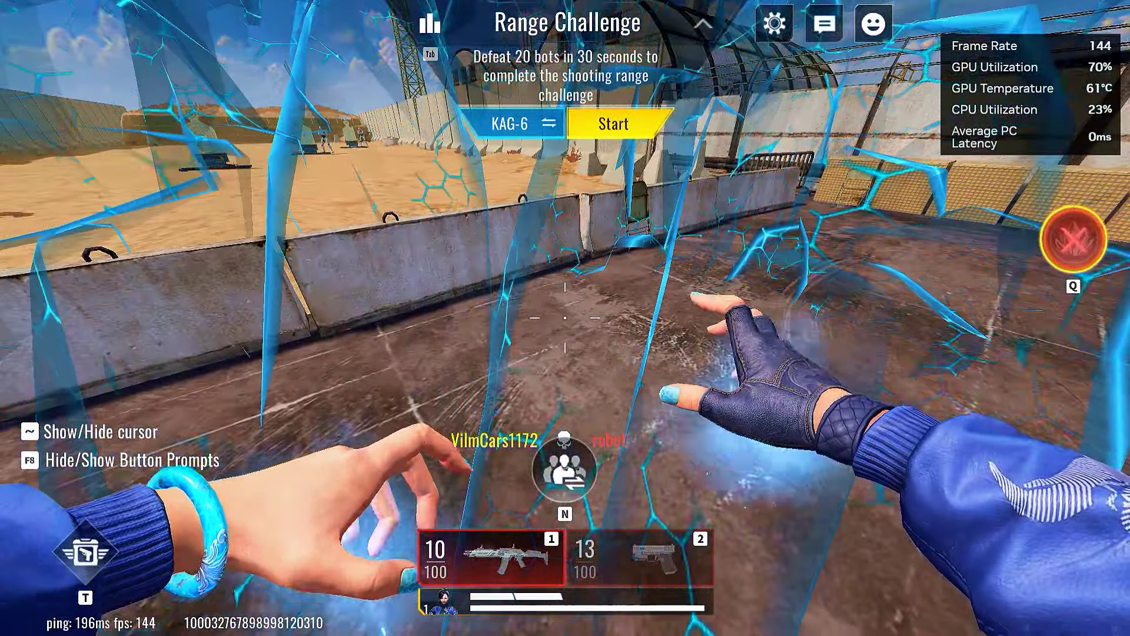
Cast the ice wall ability in the shooting range and move around it to examine its filtered colours
click(565, 318)
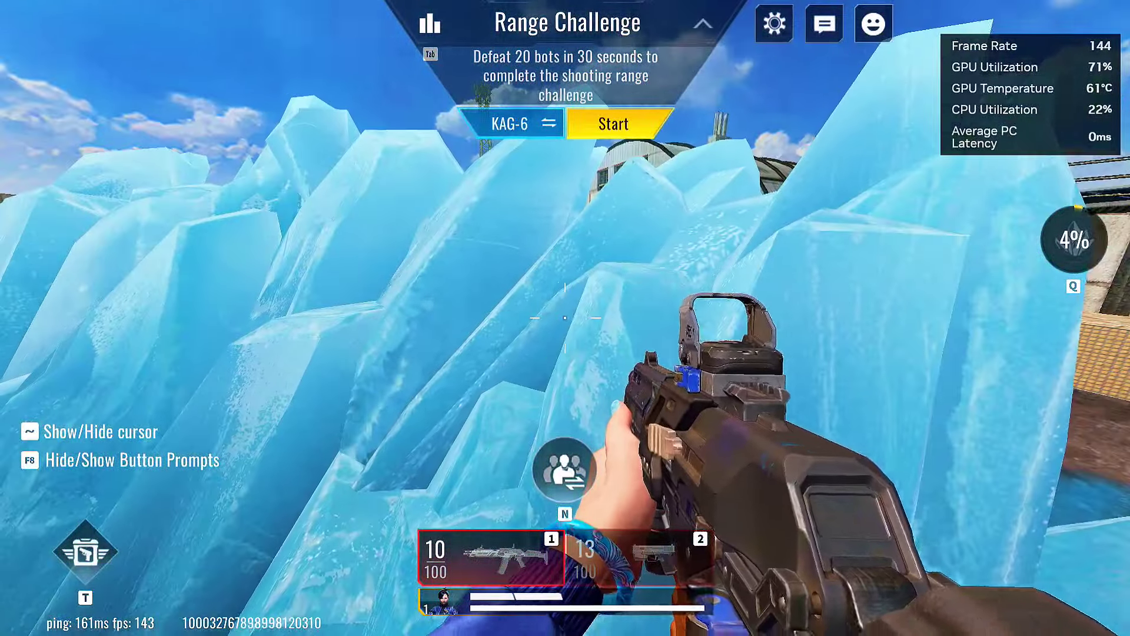
key(space)
key(a)
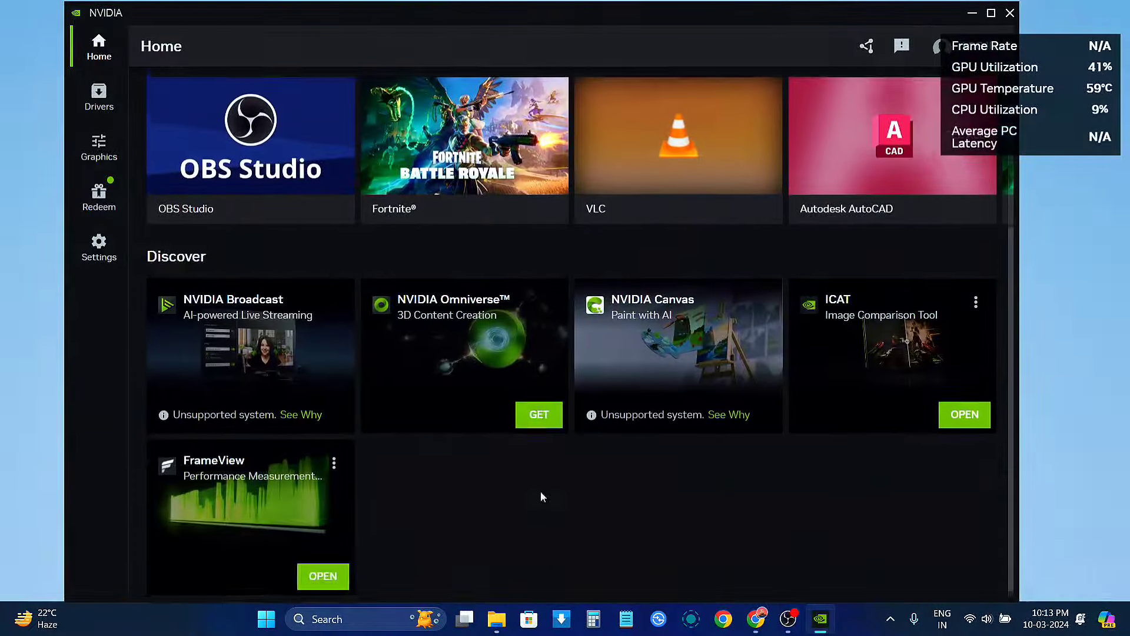
In the NVIDIA app, review the Home, Graphics and Drivers pages once more, finish on Graphics, and minimise the window
scroll(541, 491, up, 4)
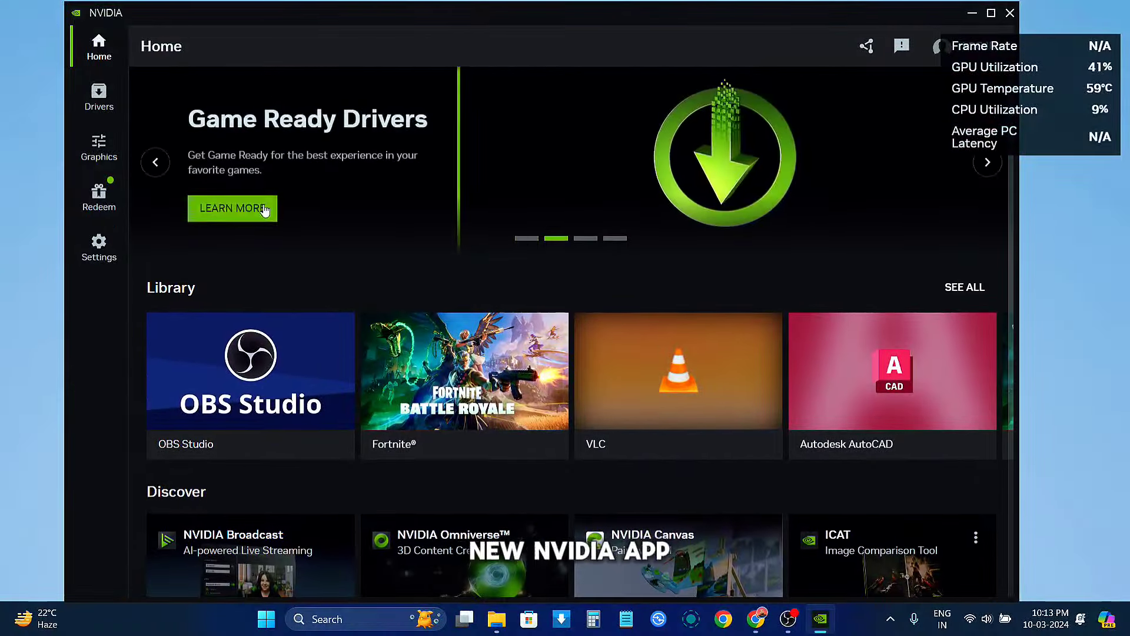
click(93, 146)
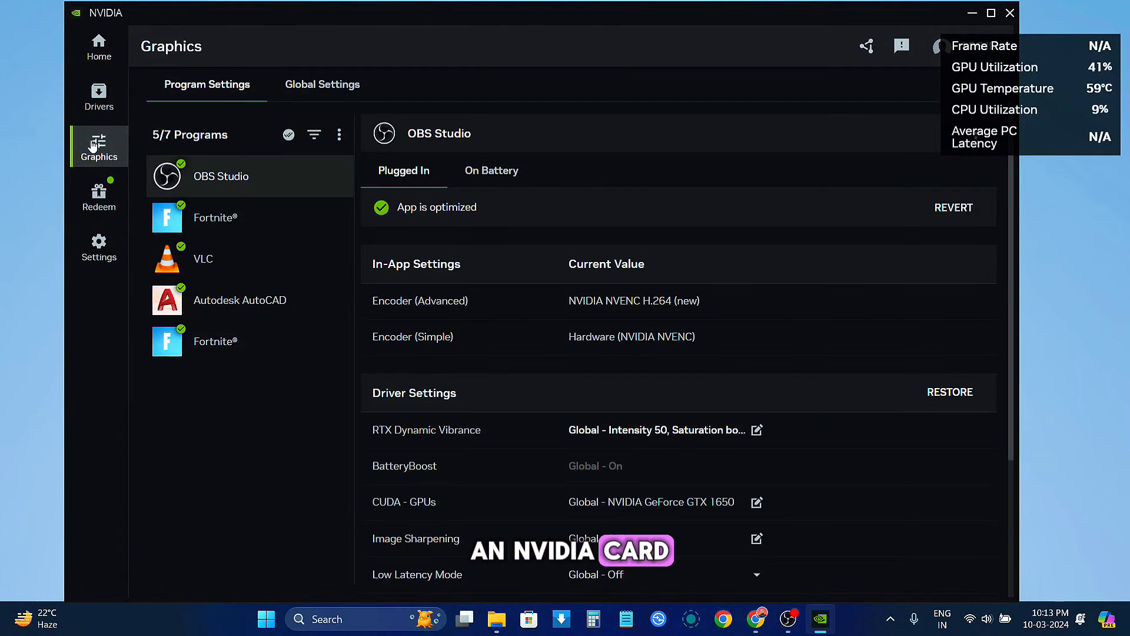
click(98, 100)
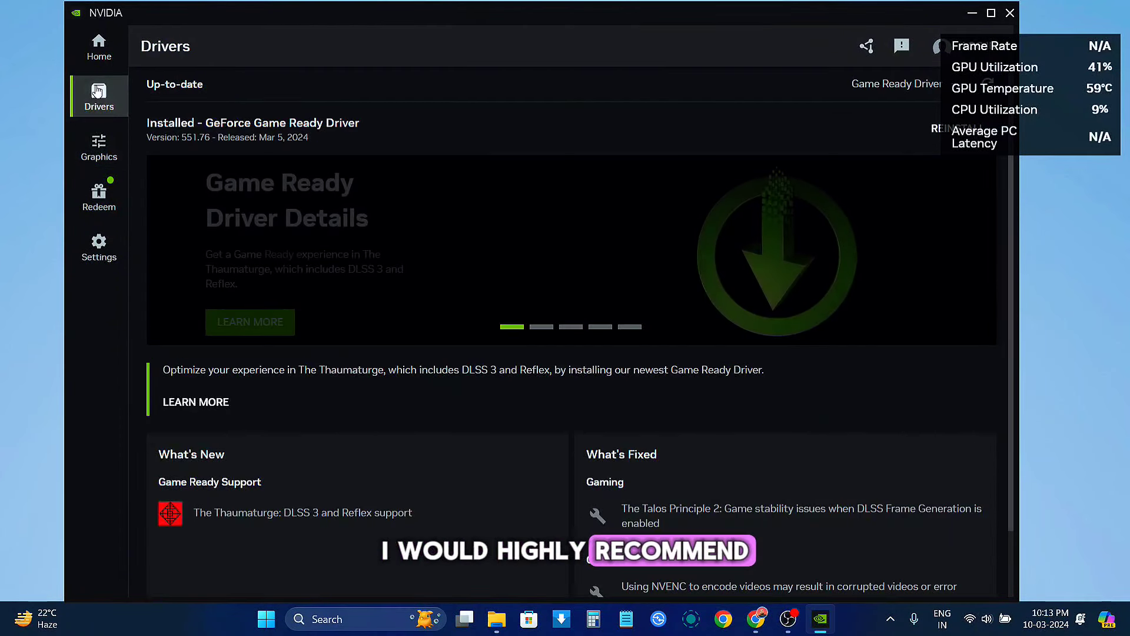
click(98, 45)
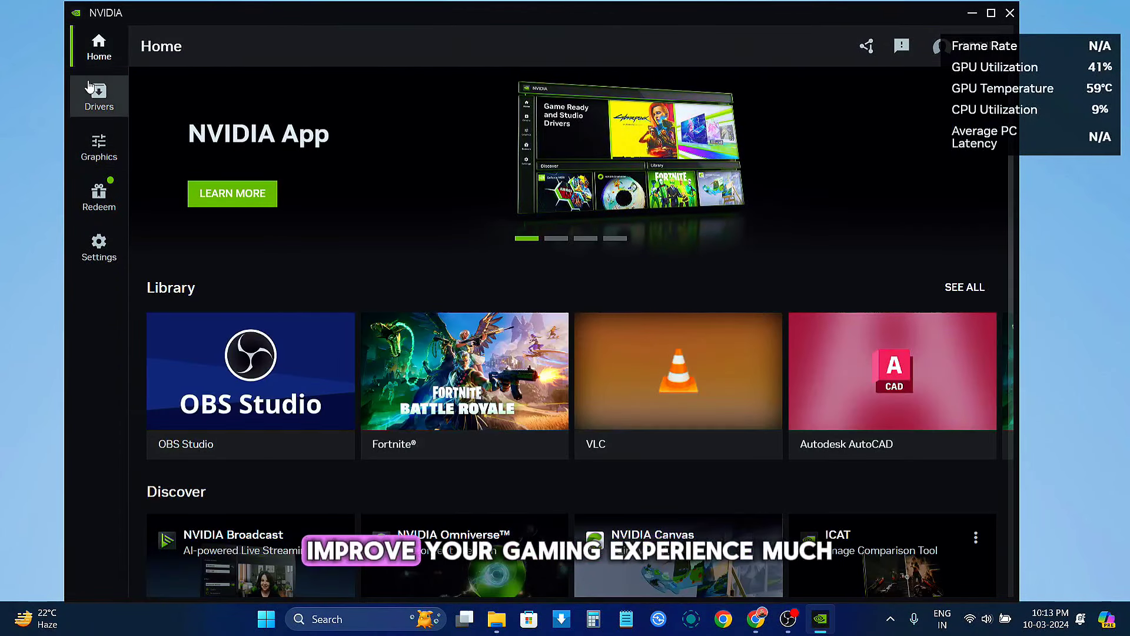
click(90, 89)
click(99, 139)
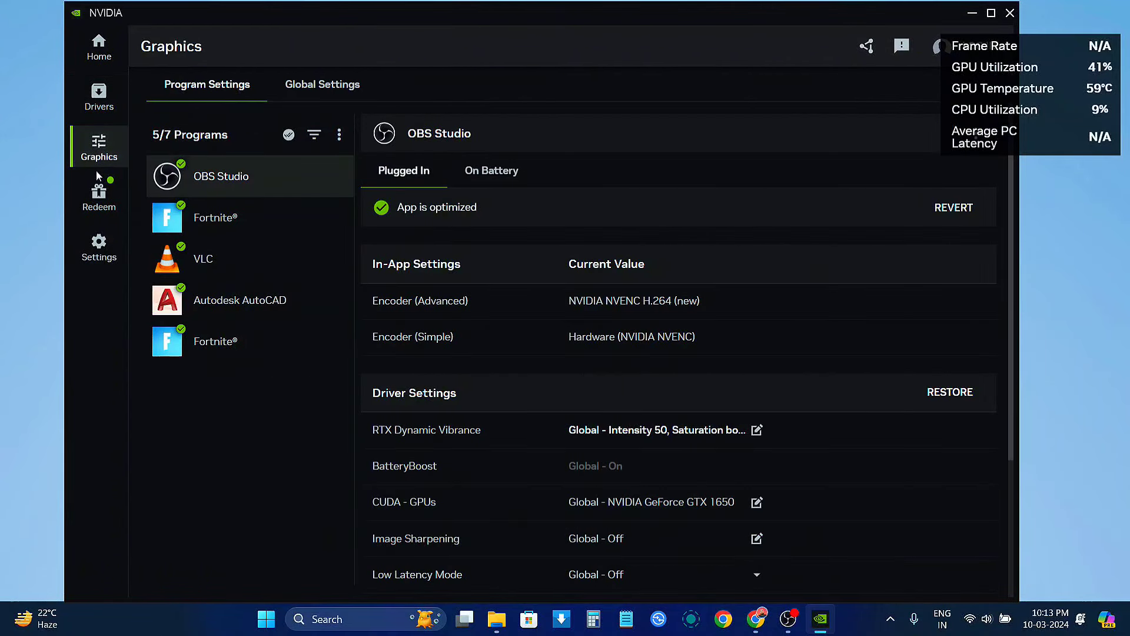
click(970, 16)
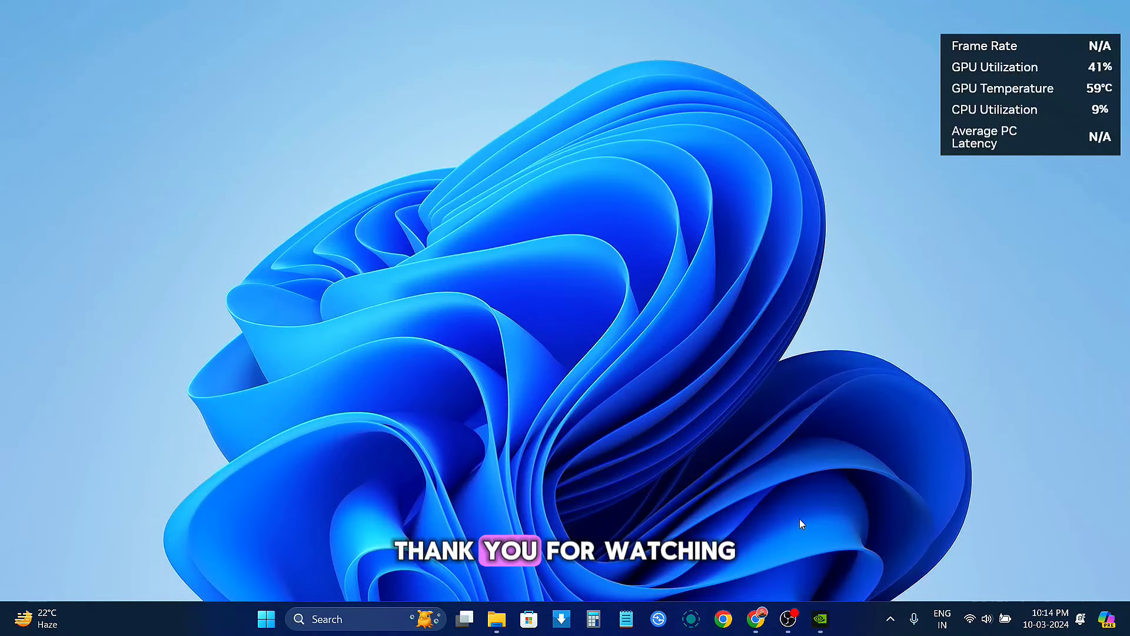